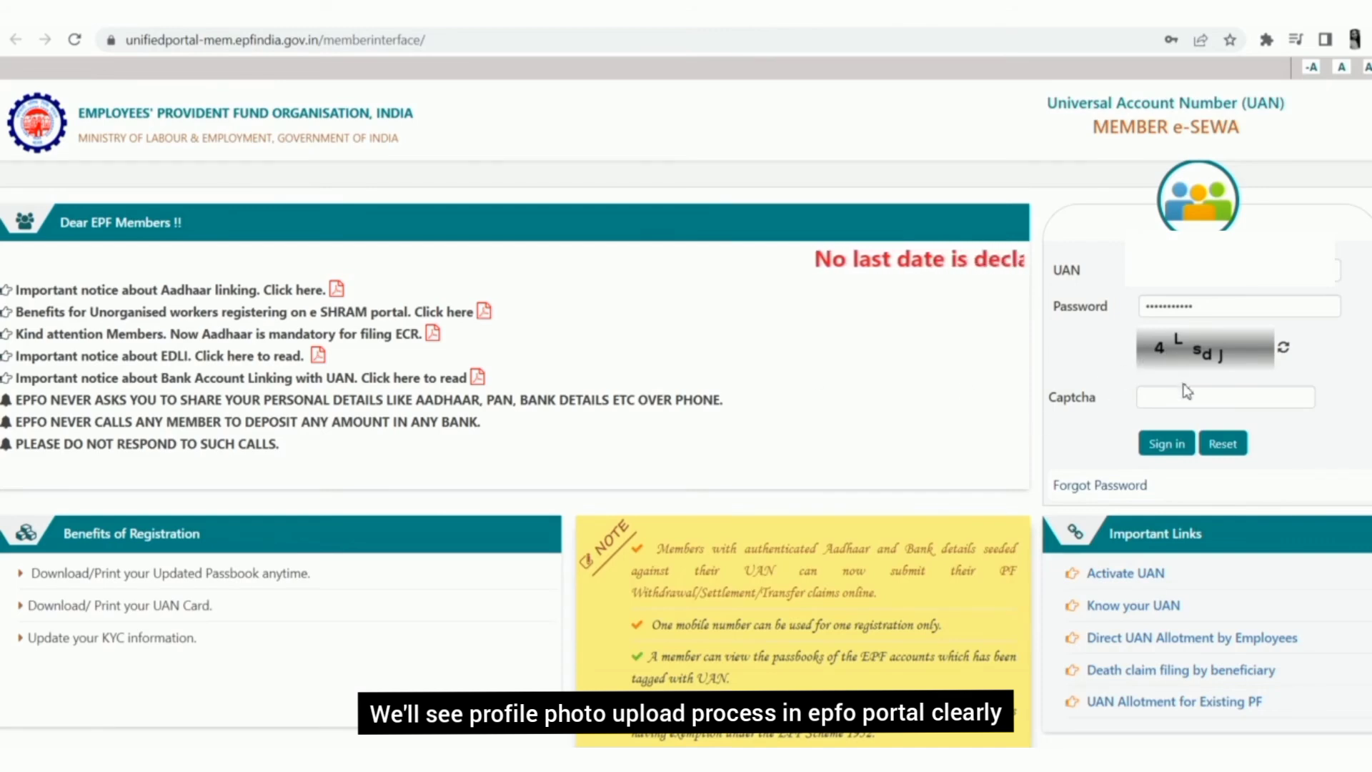
Step: Enter the captcha code, fixing a mistyped character, and sign in with the UAN and password
left_click(1194, 403)
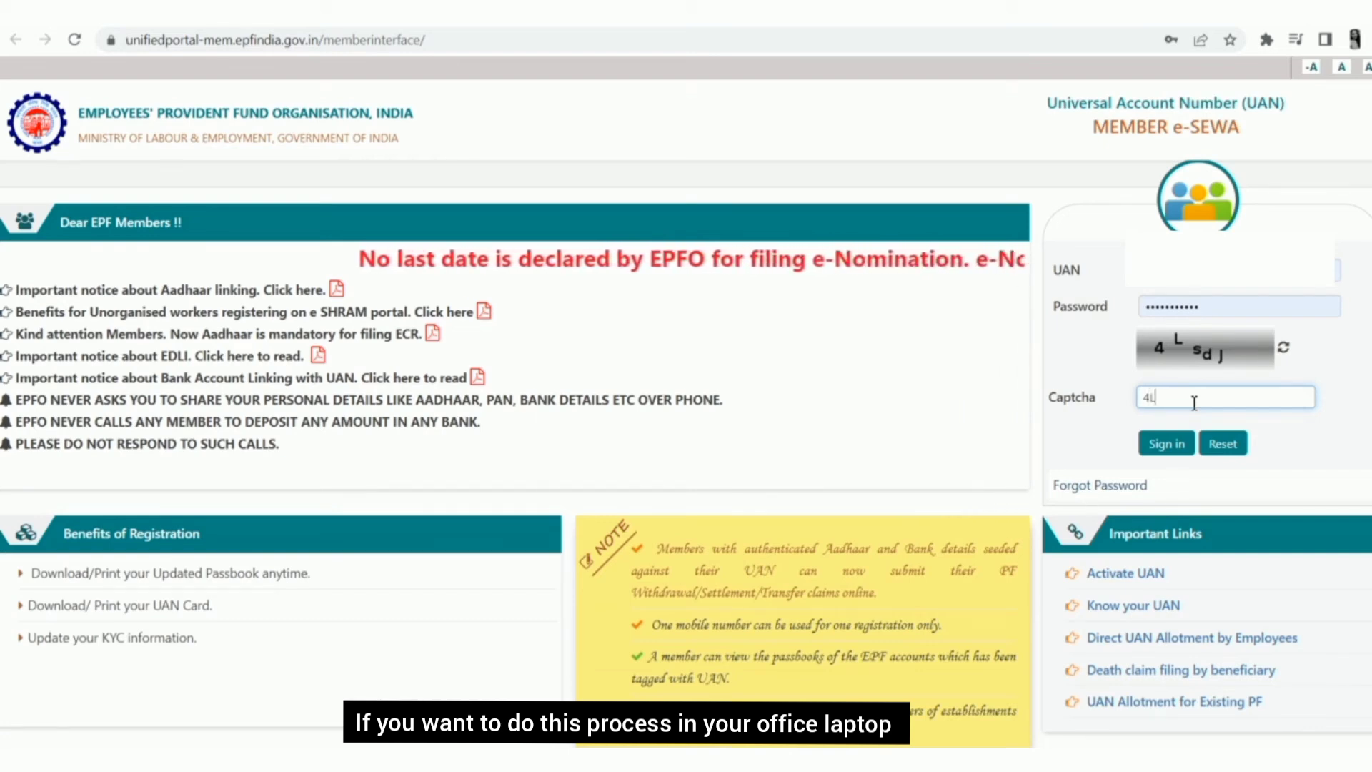
type("4Ls")
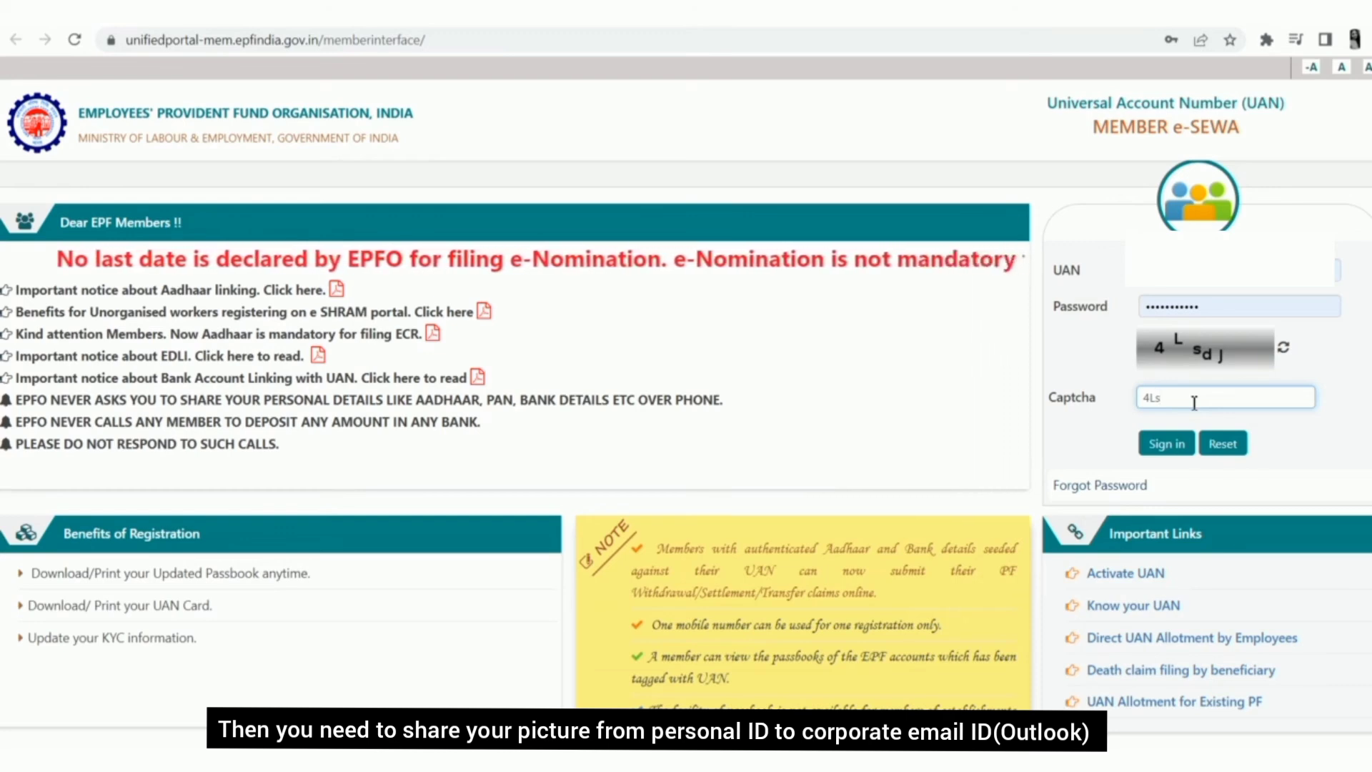
key("BackSpace")
key("BackSpace")
key("BackSpace")
key("BackSpace")
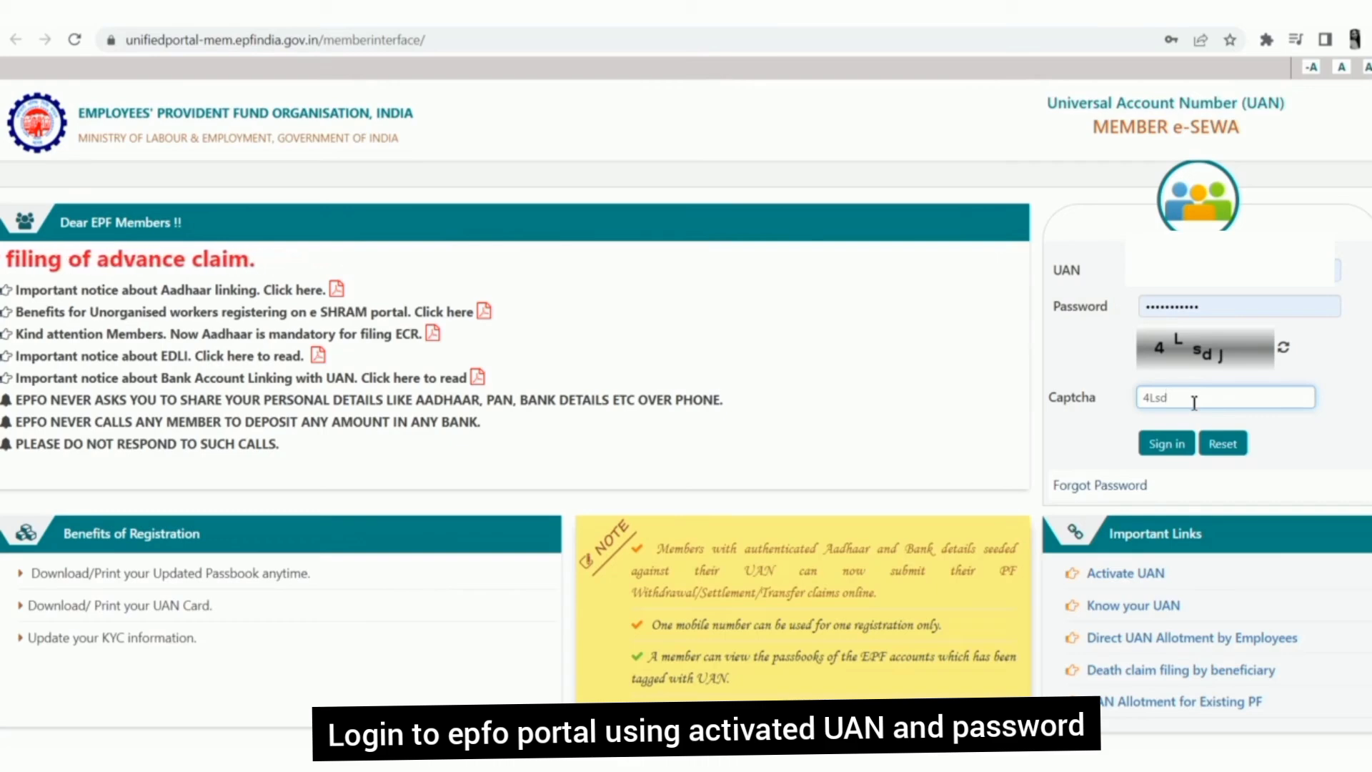
left_click(1176, 446)
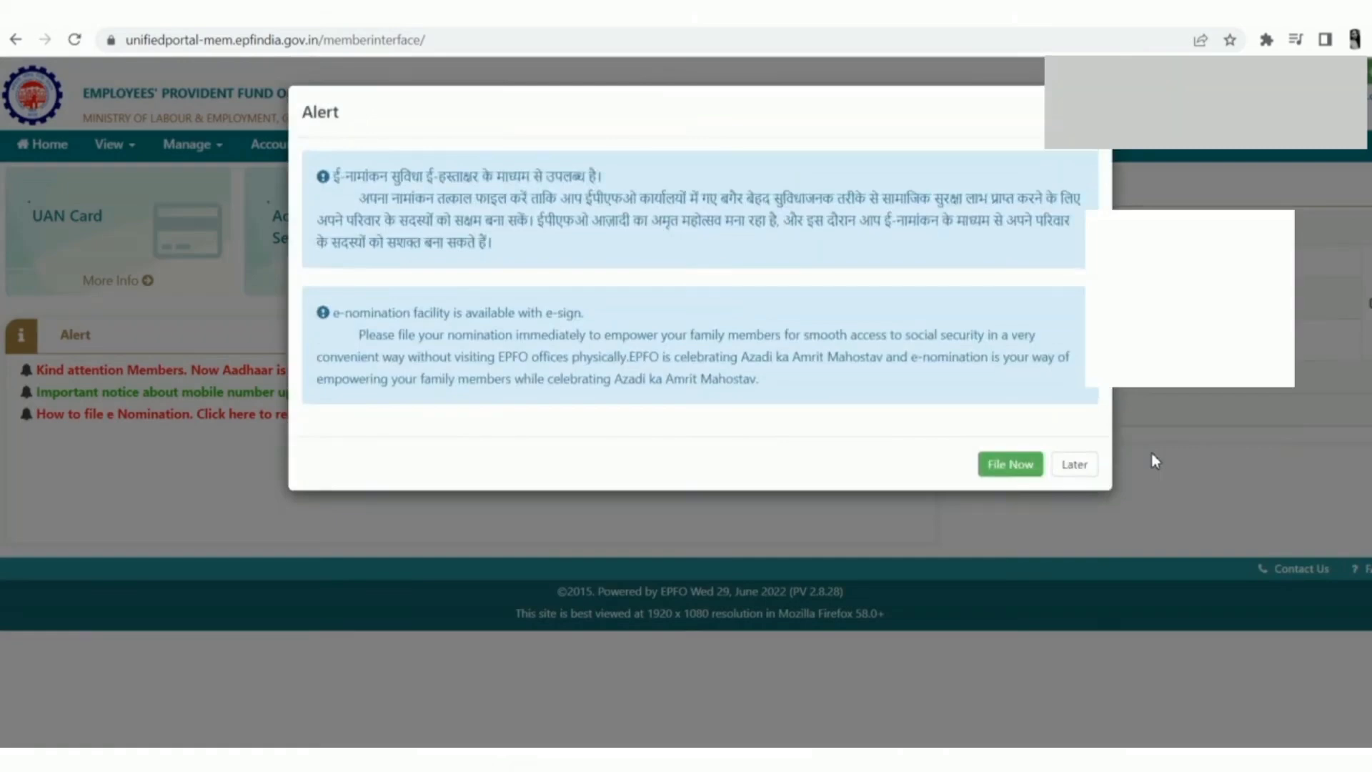
Step: Postpone the e-nomination alert with Later and go to View > Profile for member details
left_click(1074, 465)
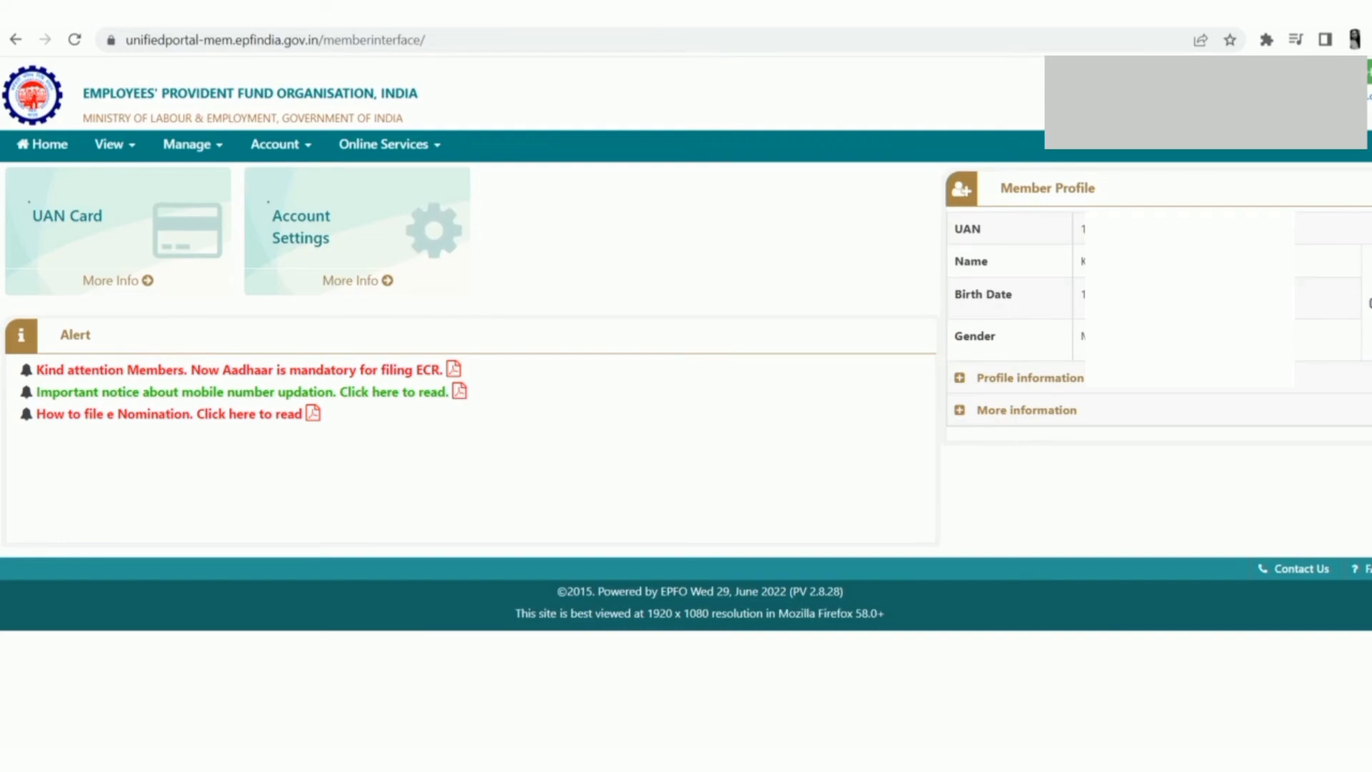
left_click(119, 148)
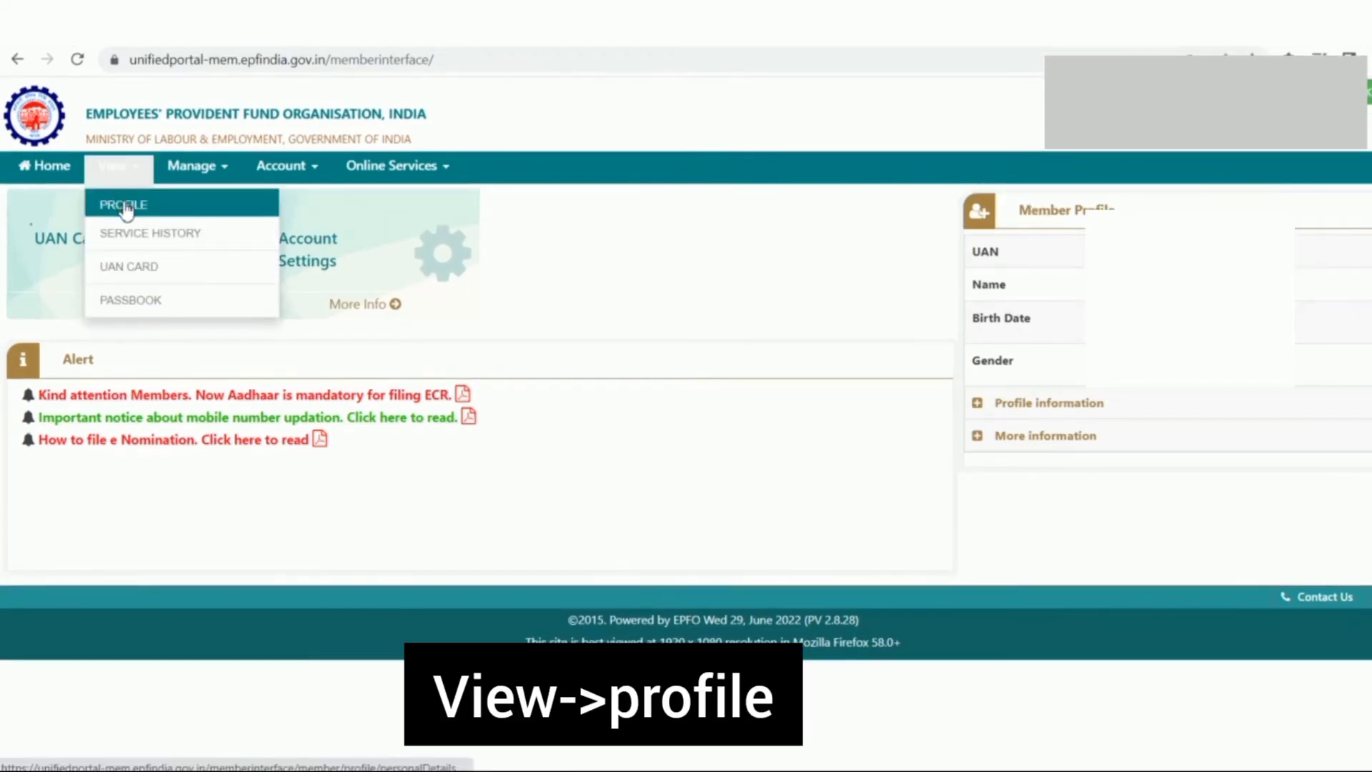
left_click(127, 208)
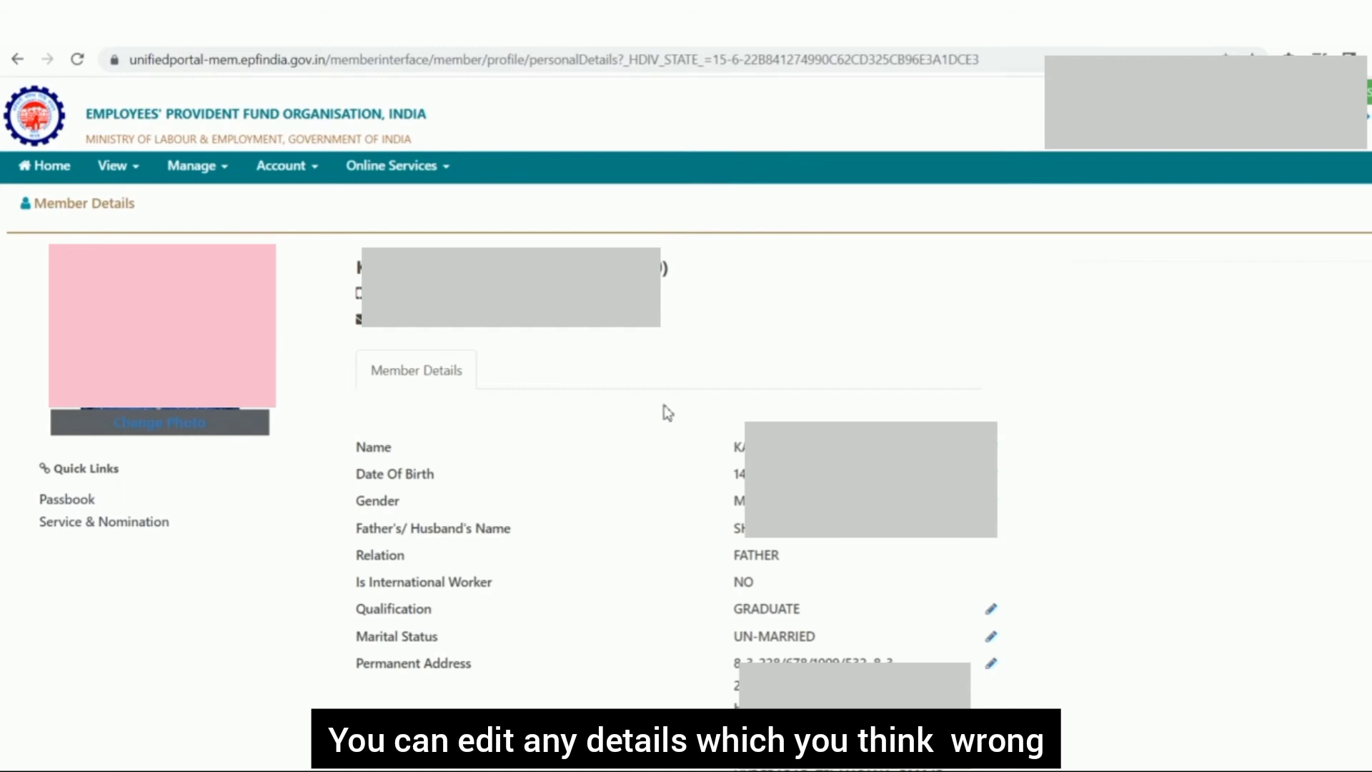
Step: Go to Change Photo and review the digital camera and 3.5 cm x 4.5 cm size requirements
left_click(182, 429)
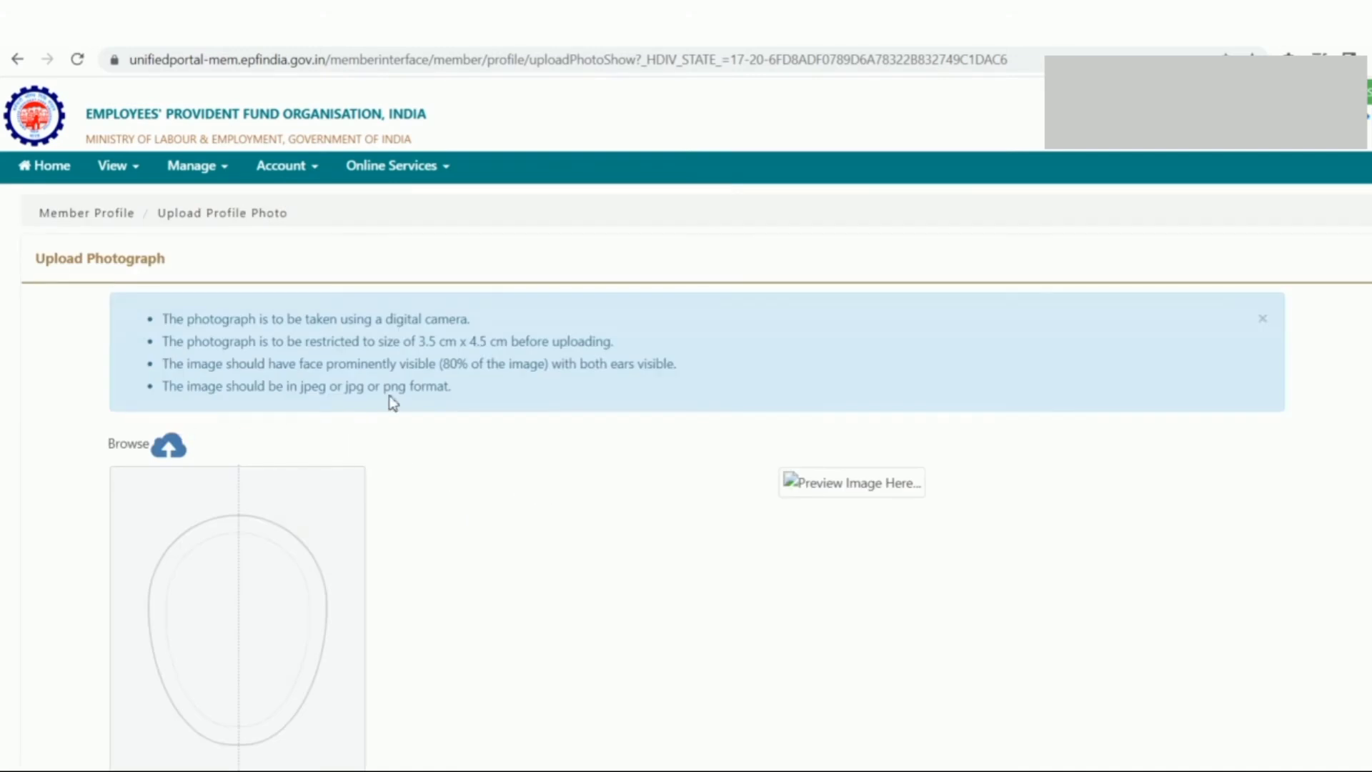
left_click_drag(168, 318, 473, 325)
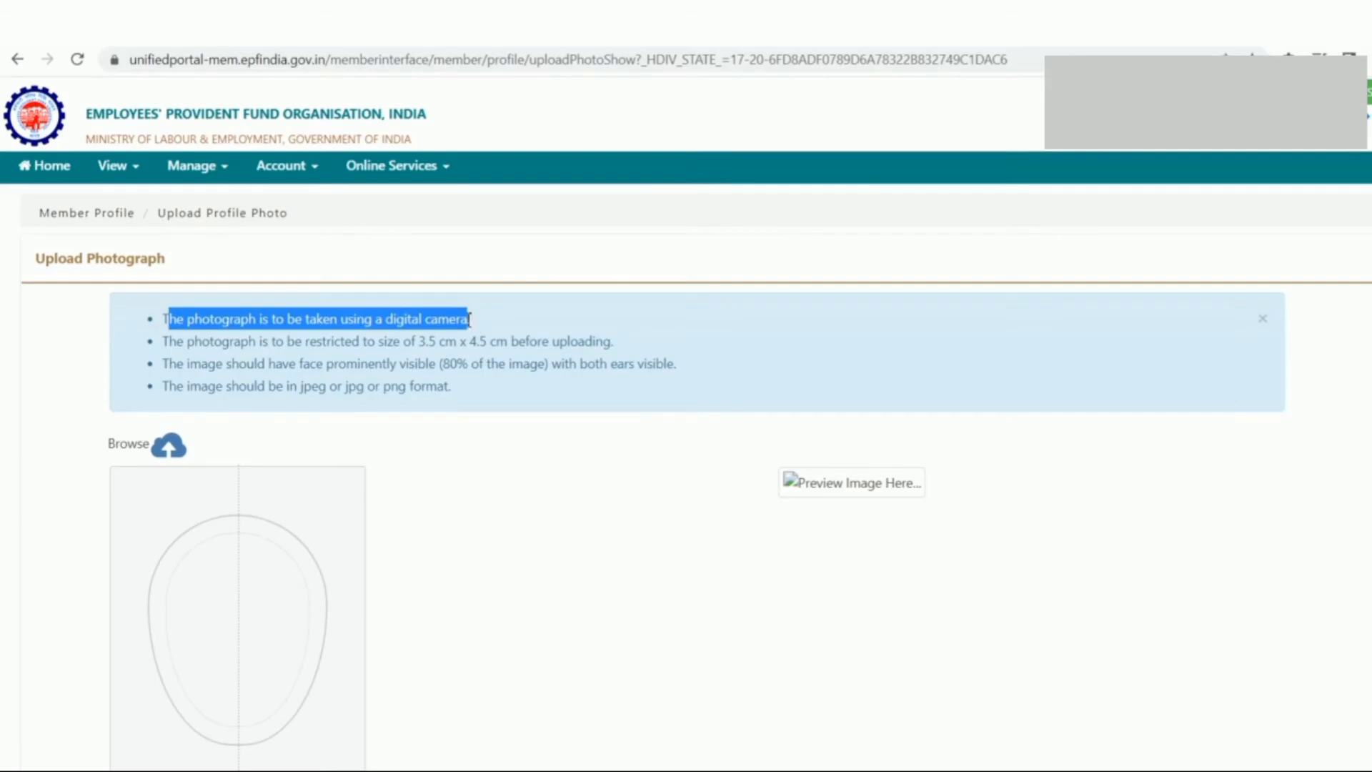
left_click(166, 343)
left_click_drag(166, 343, 652, 346)
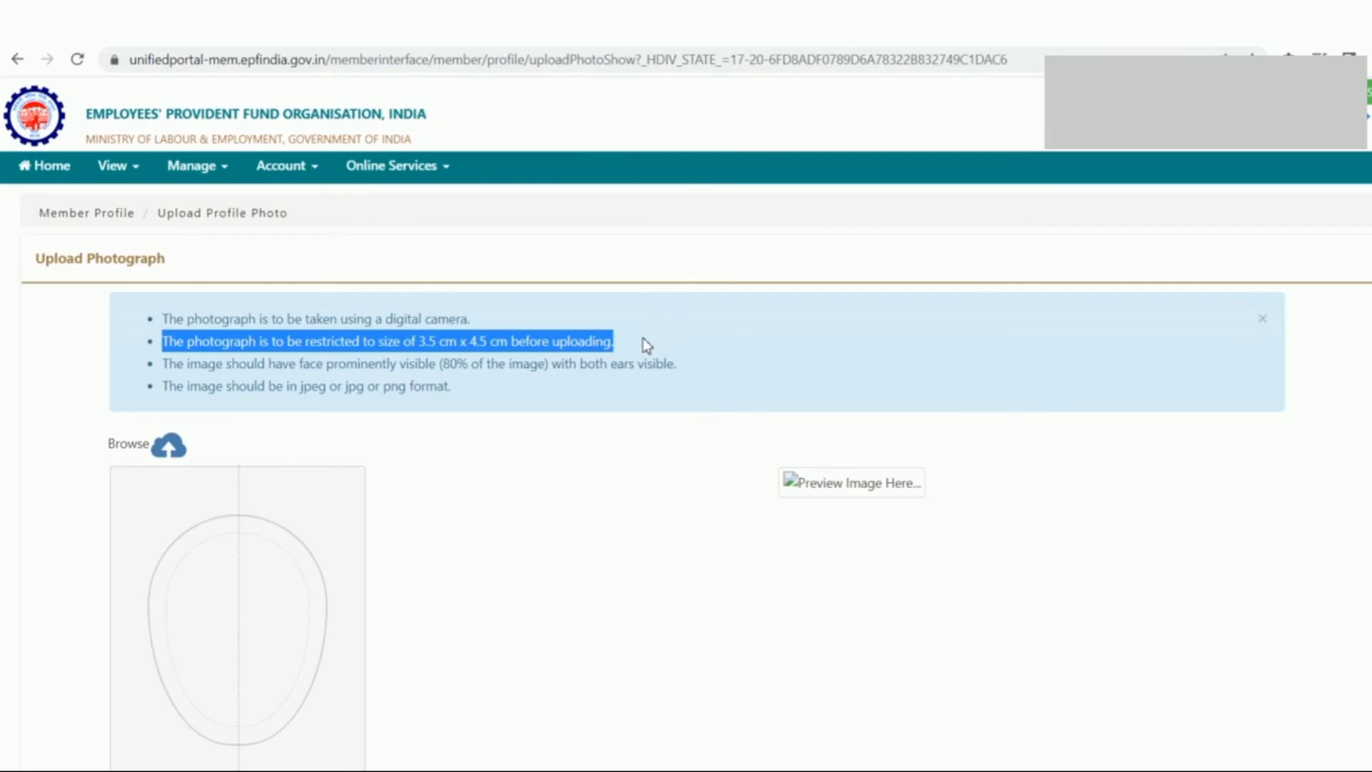
left_click(521, 383)
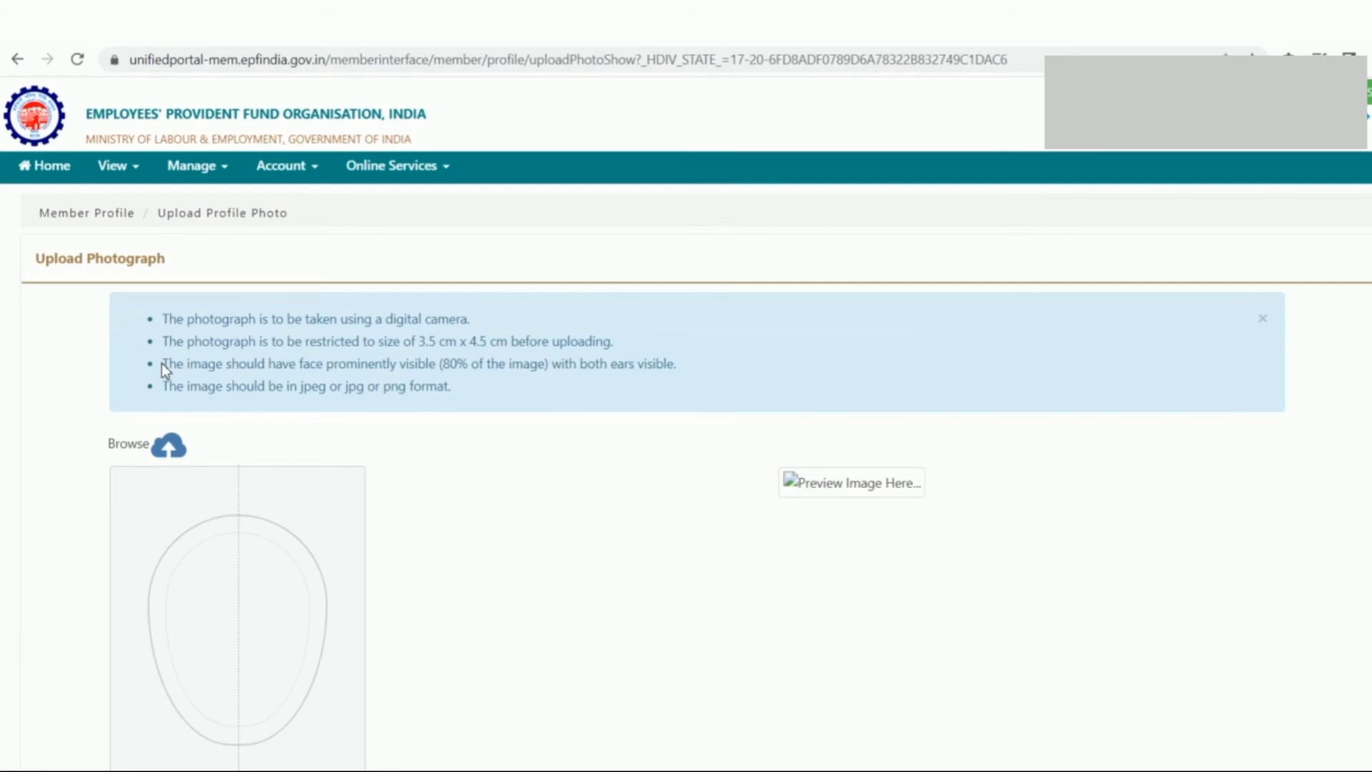
Step: Review the face-visibility and jpeg/jpg/png format requirements, then scroll down the page
left_click_drag(162, 363, 741, 367)
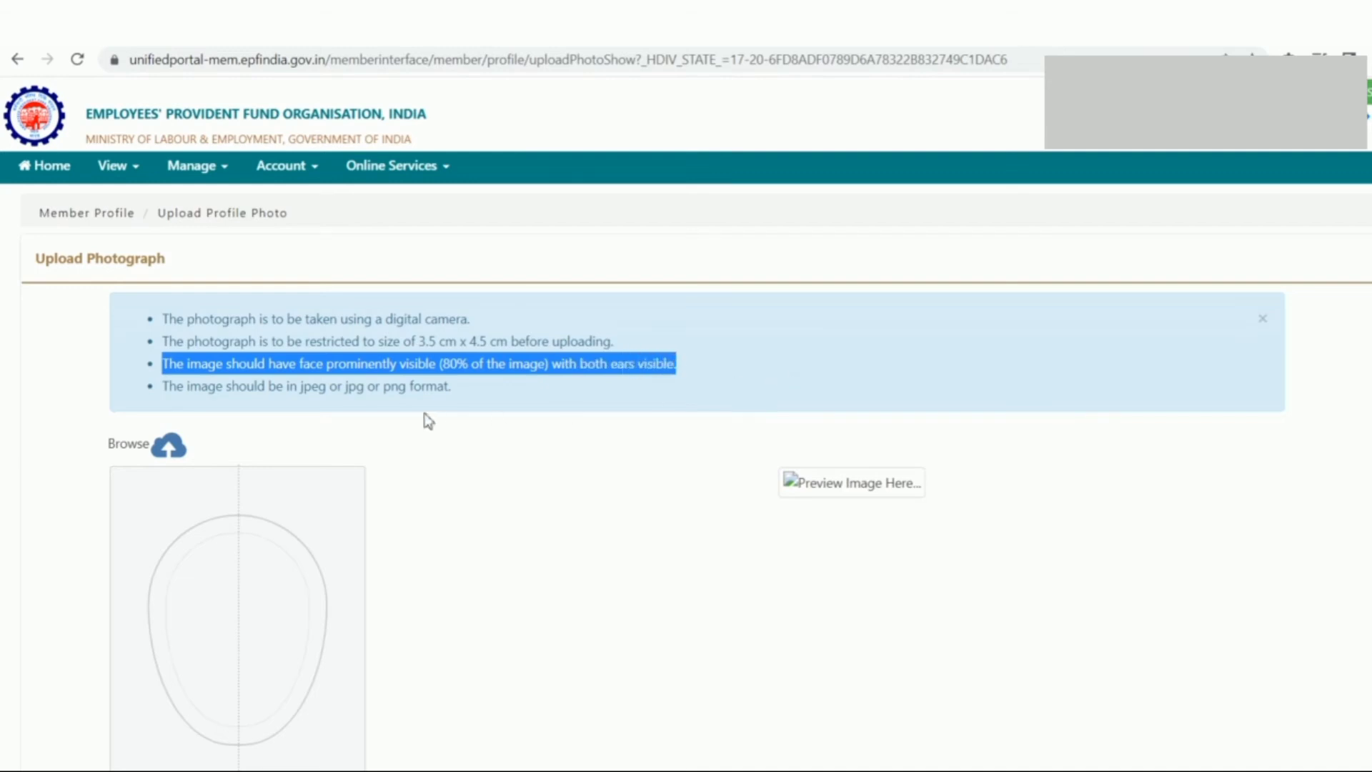
left_click(166, 386)
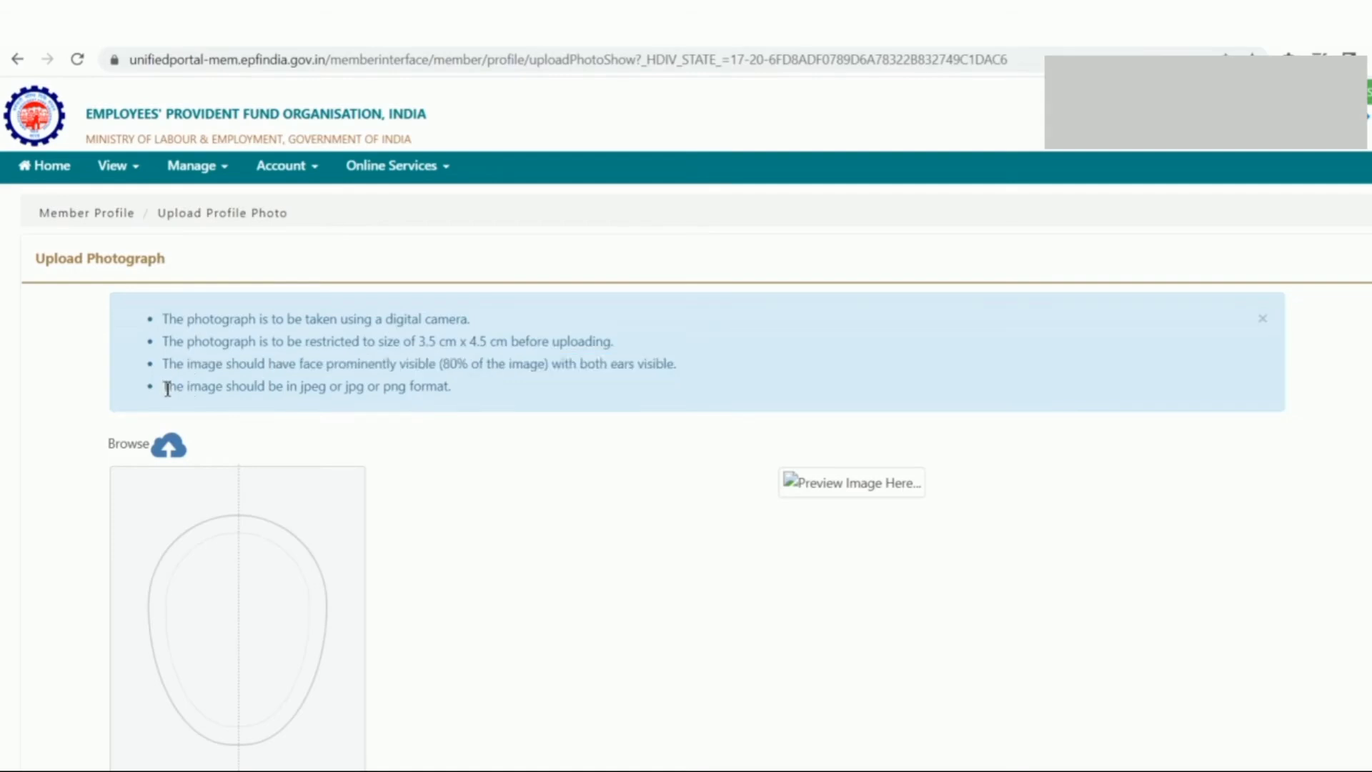
left_click_drag(167, 389, 461, 405)
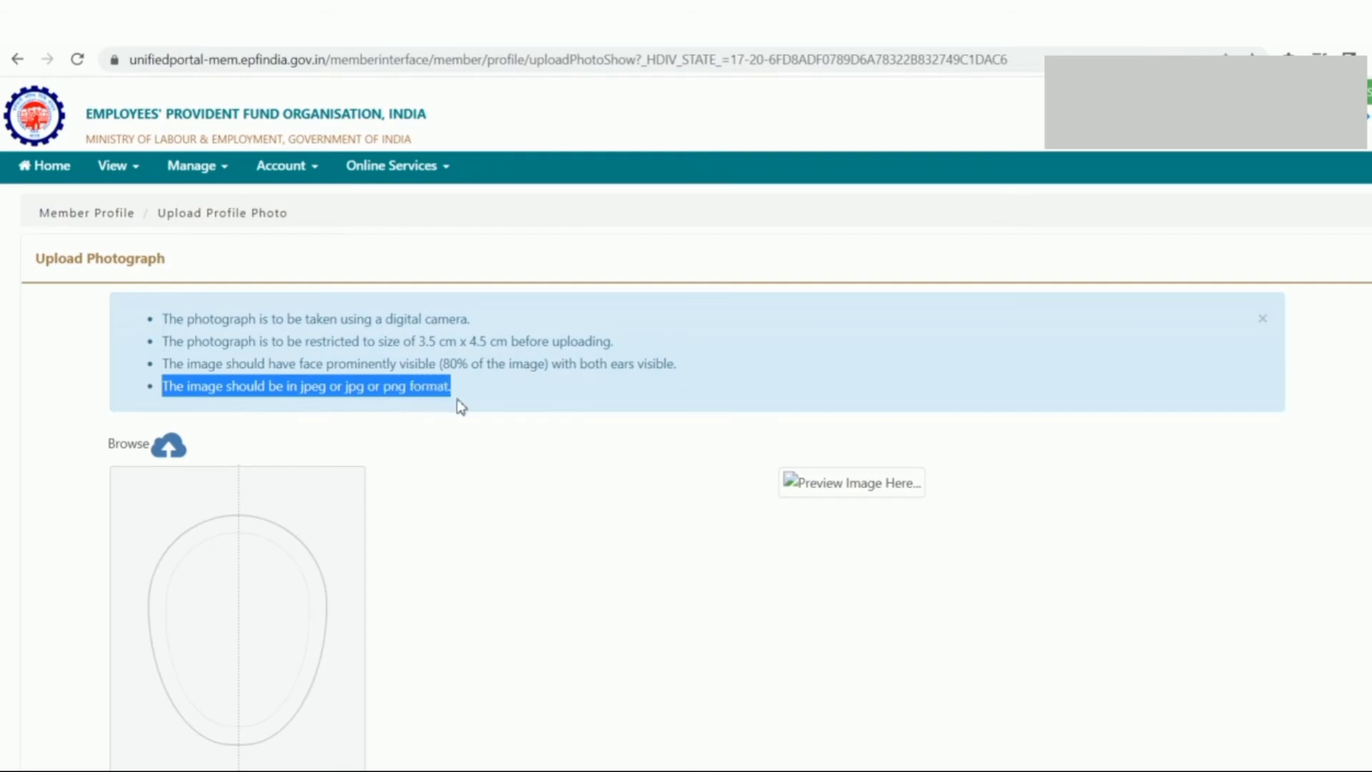
left_click(456, 420)
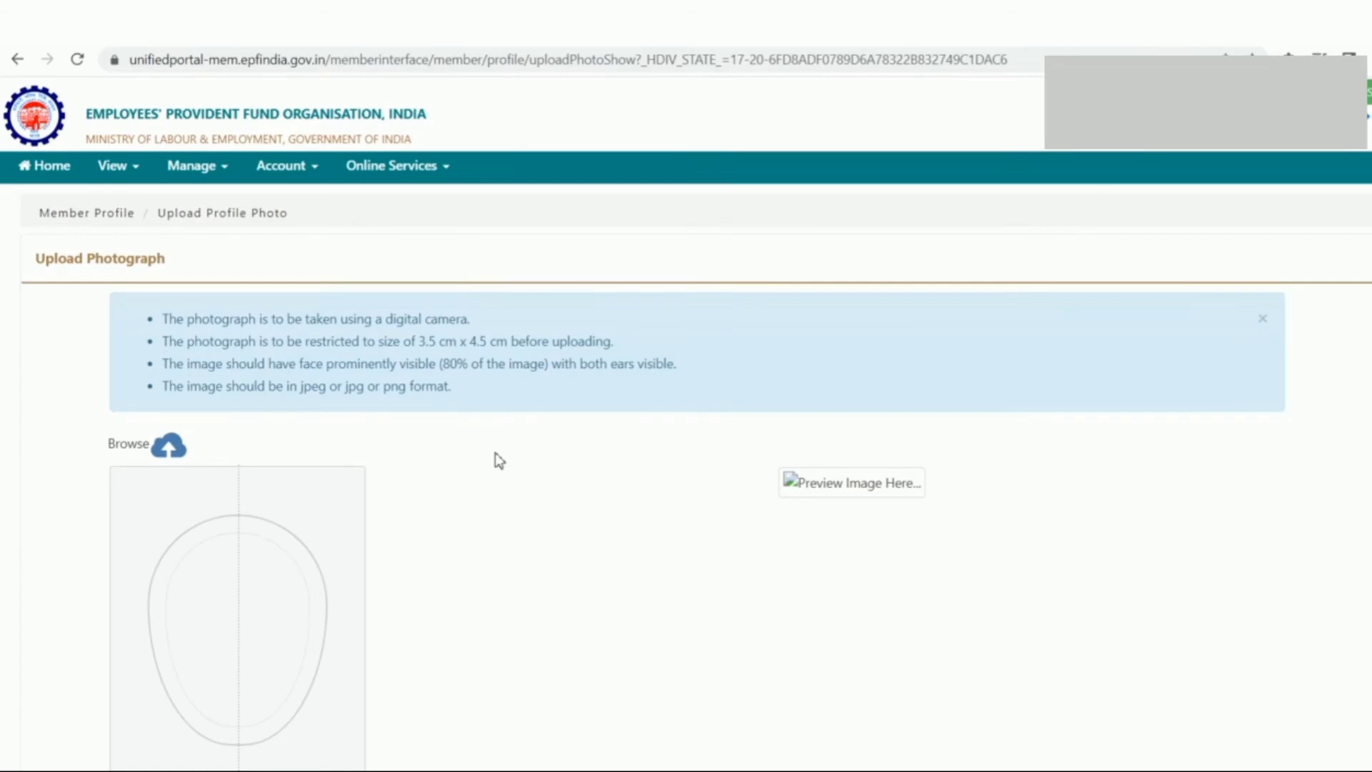
scroll(499, 461, "down", 1)
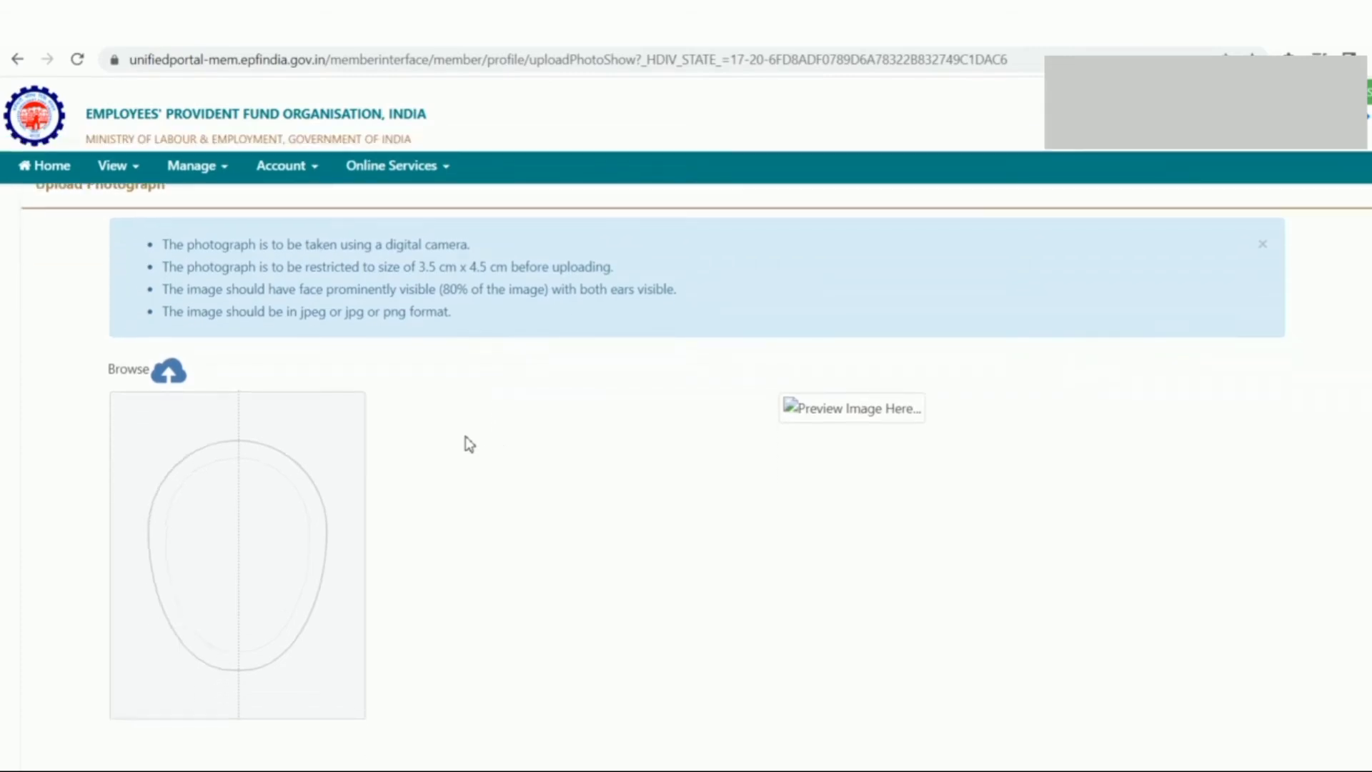
Step: Try uploading the first WhatsApp image from Downloads and acknowledge the over-100 KB rejection
left_click(165, 377)
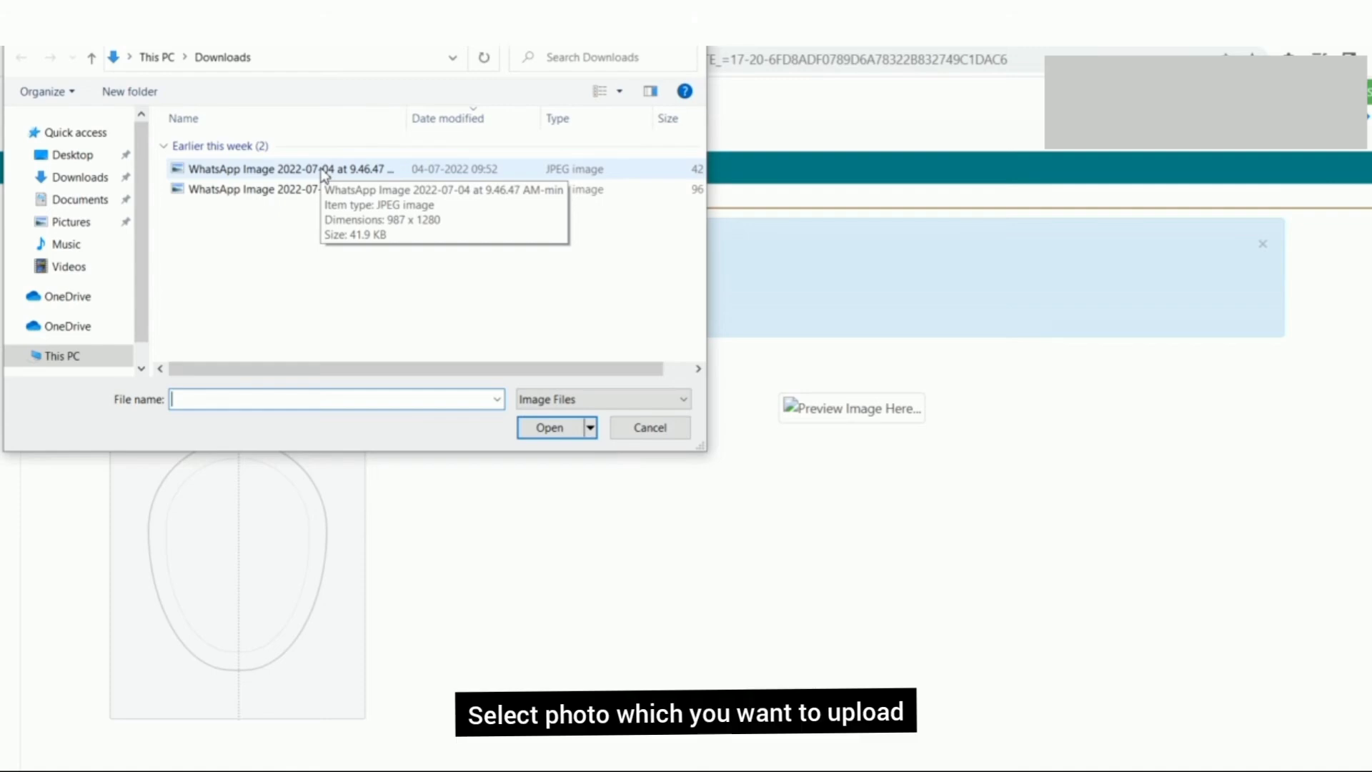
left_click(325, 173)
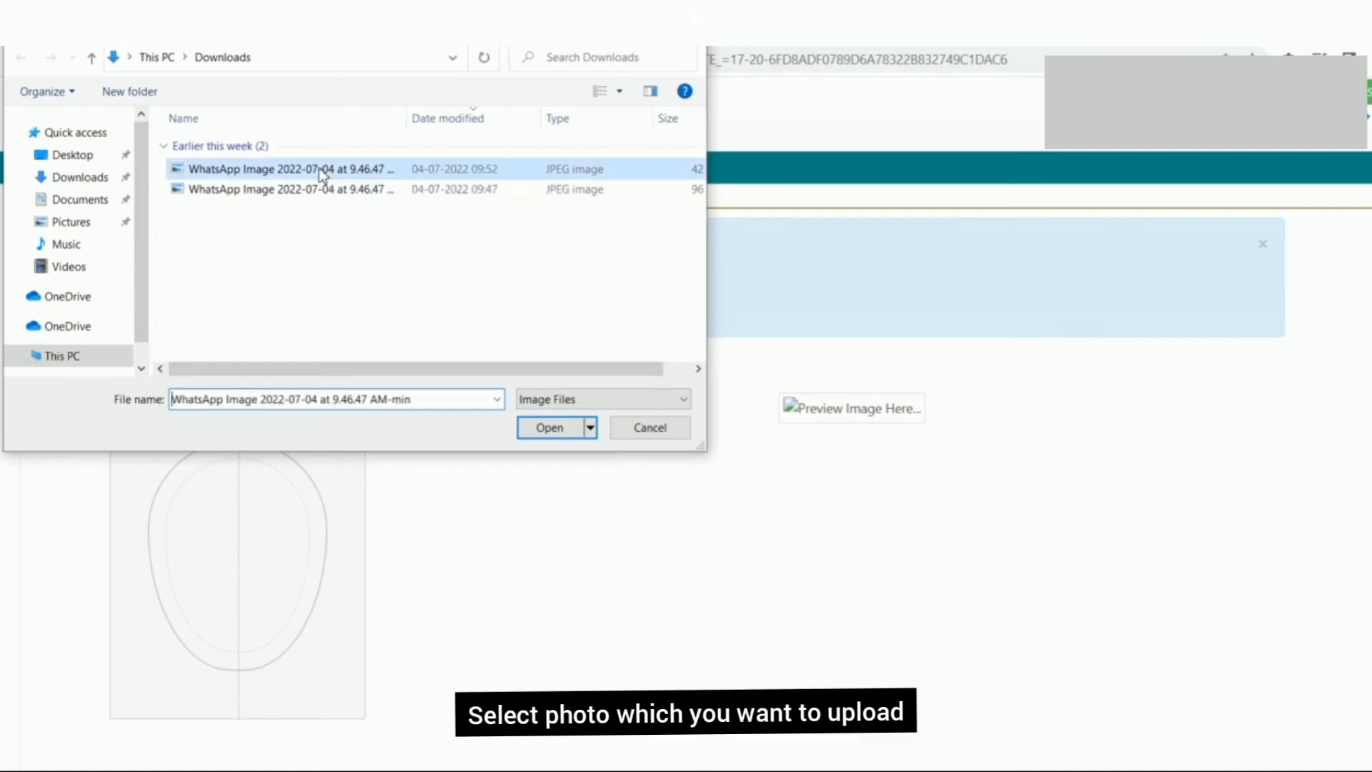
left_click(554, 434)
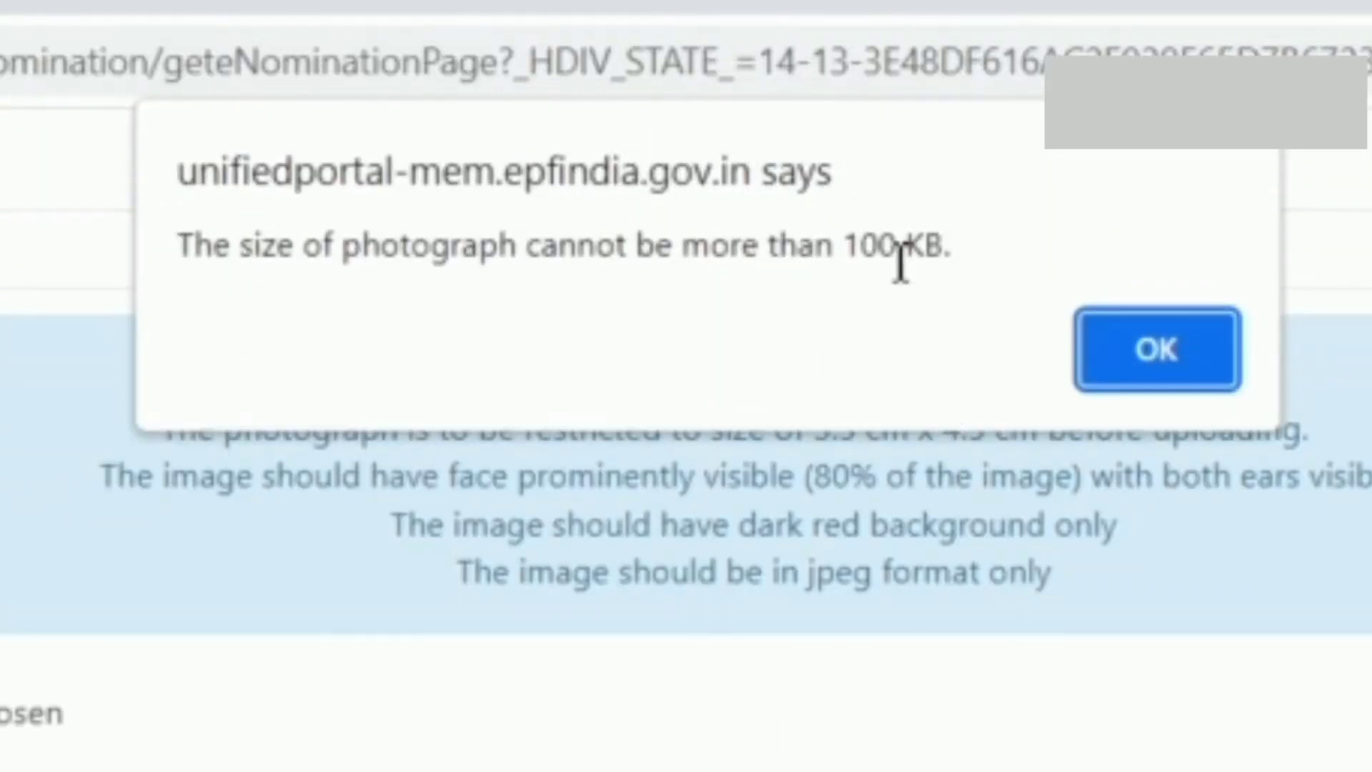
left_click(1201, 356)
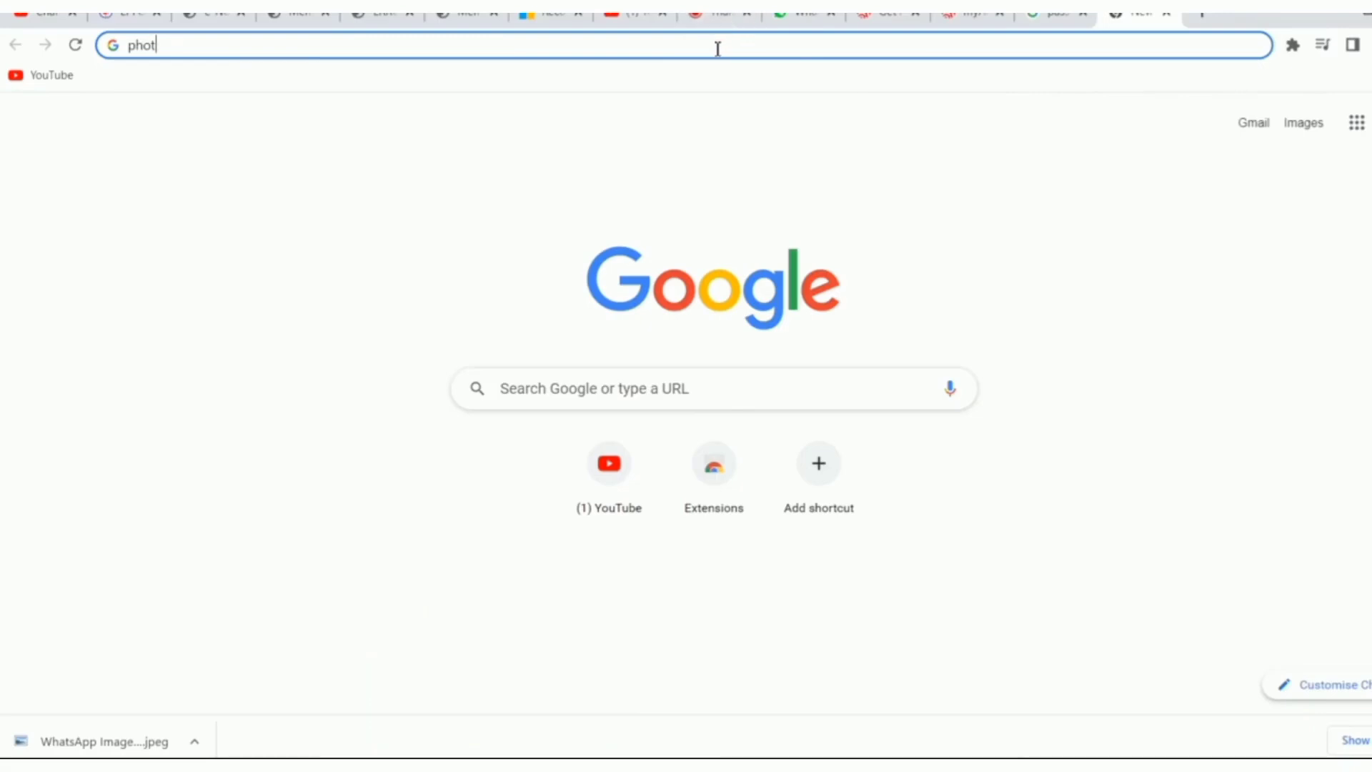
Step: Search Google for 'photo size compressor' and go to the imagecompressor.com Image Compressor site
key("BackSpace")
key("BackSpace")
key("BackSpace")
key("BackSpace")
type("ph")
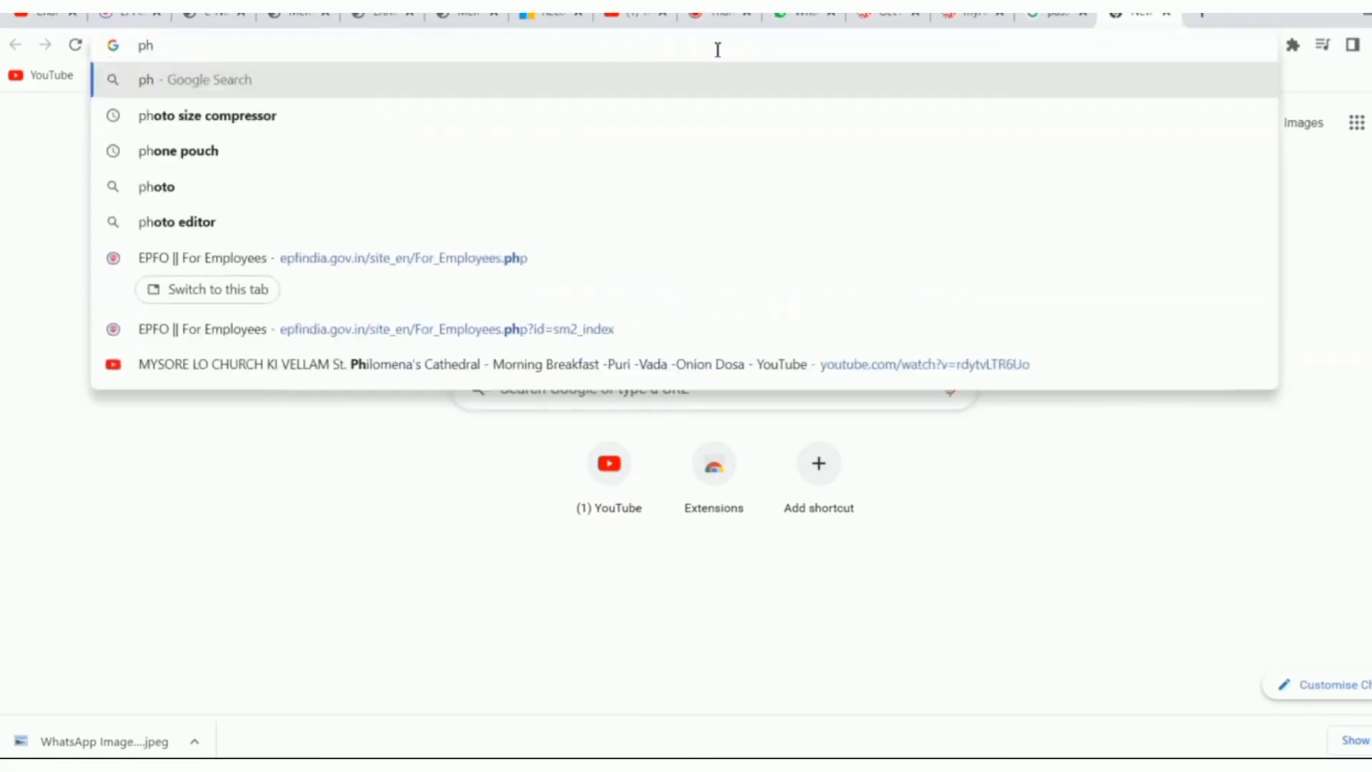
type("ot")
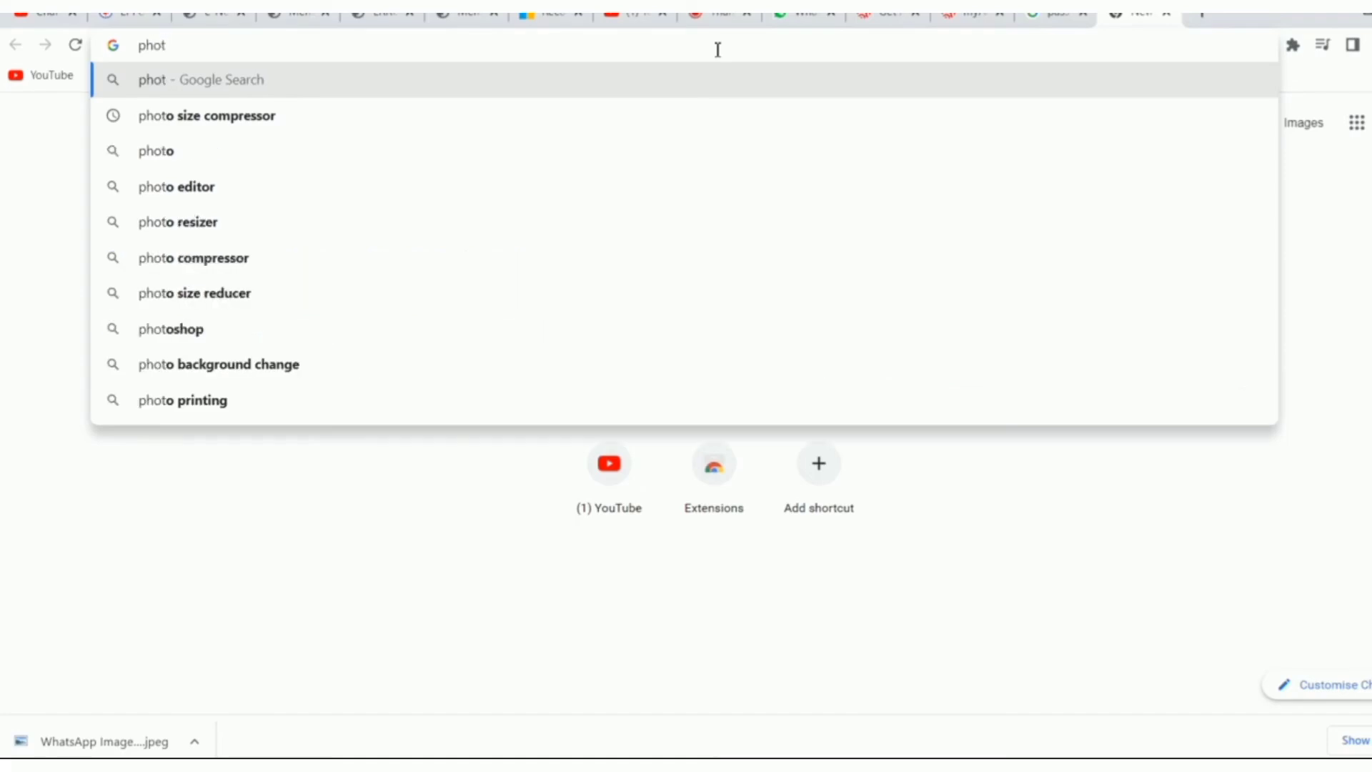
left_click(606, 115)
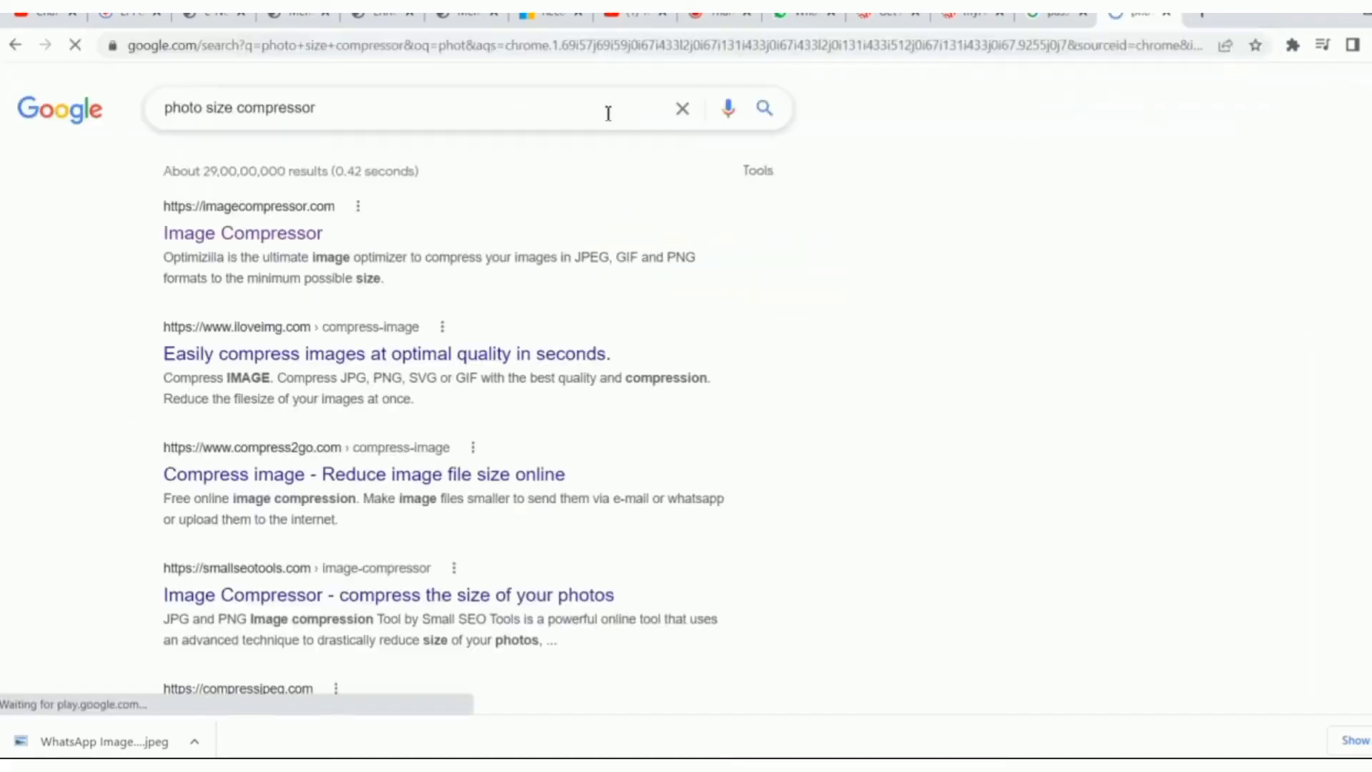
left_click(303, 240)
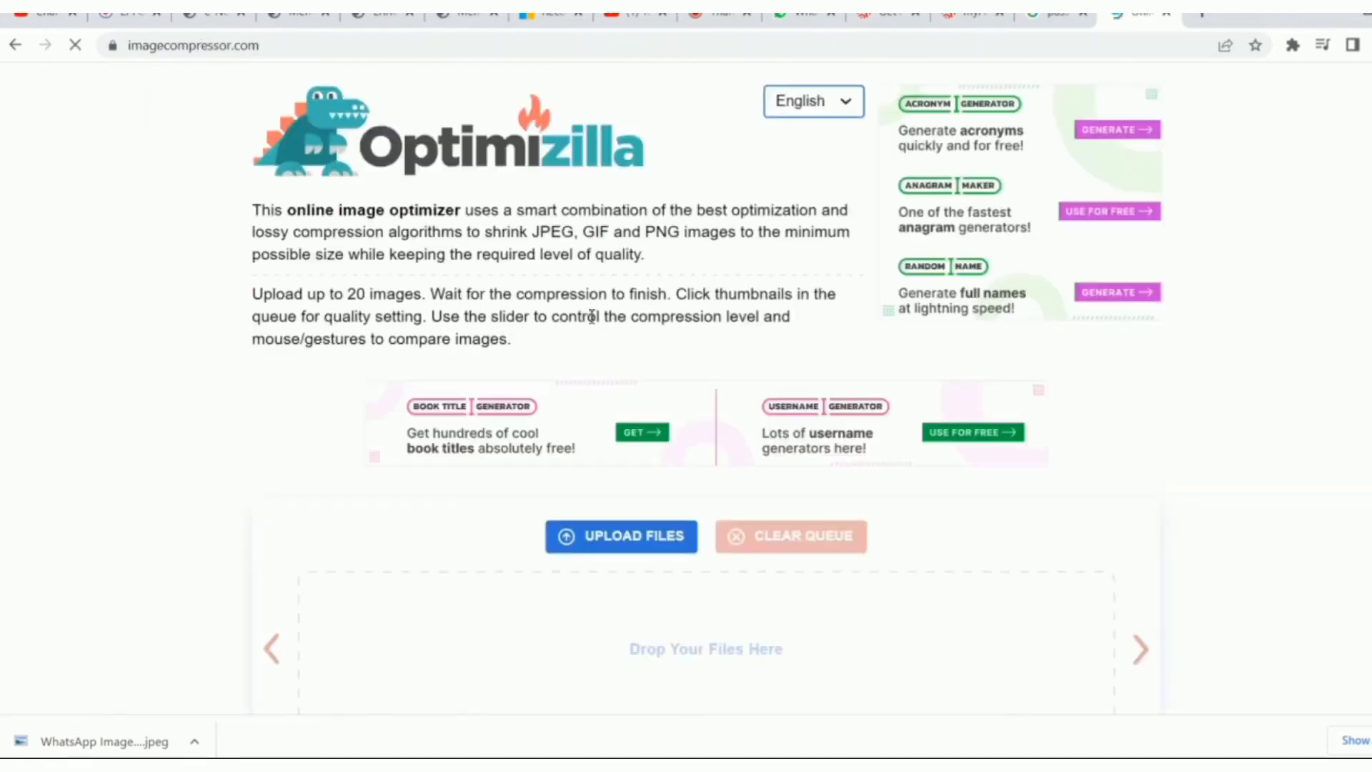
Step: Upload the 116 KB WhatsApp photo to Optimizilla and set the quality slider to 77
left_click(645, 535)
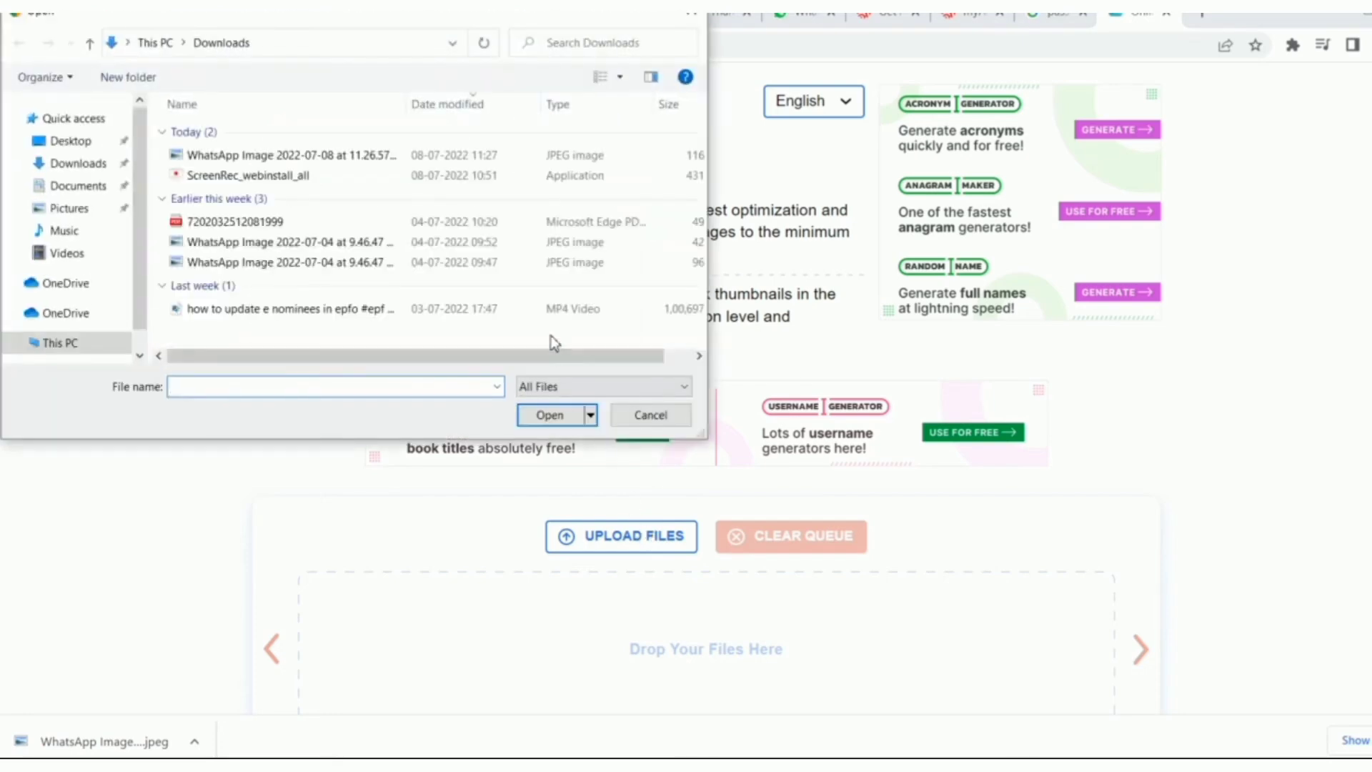
left_click(388, 158)
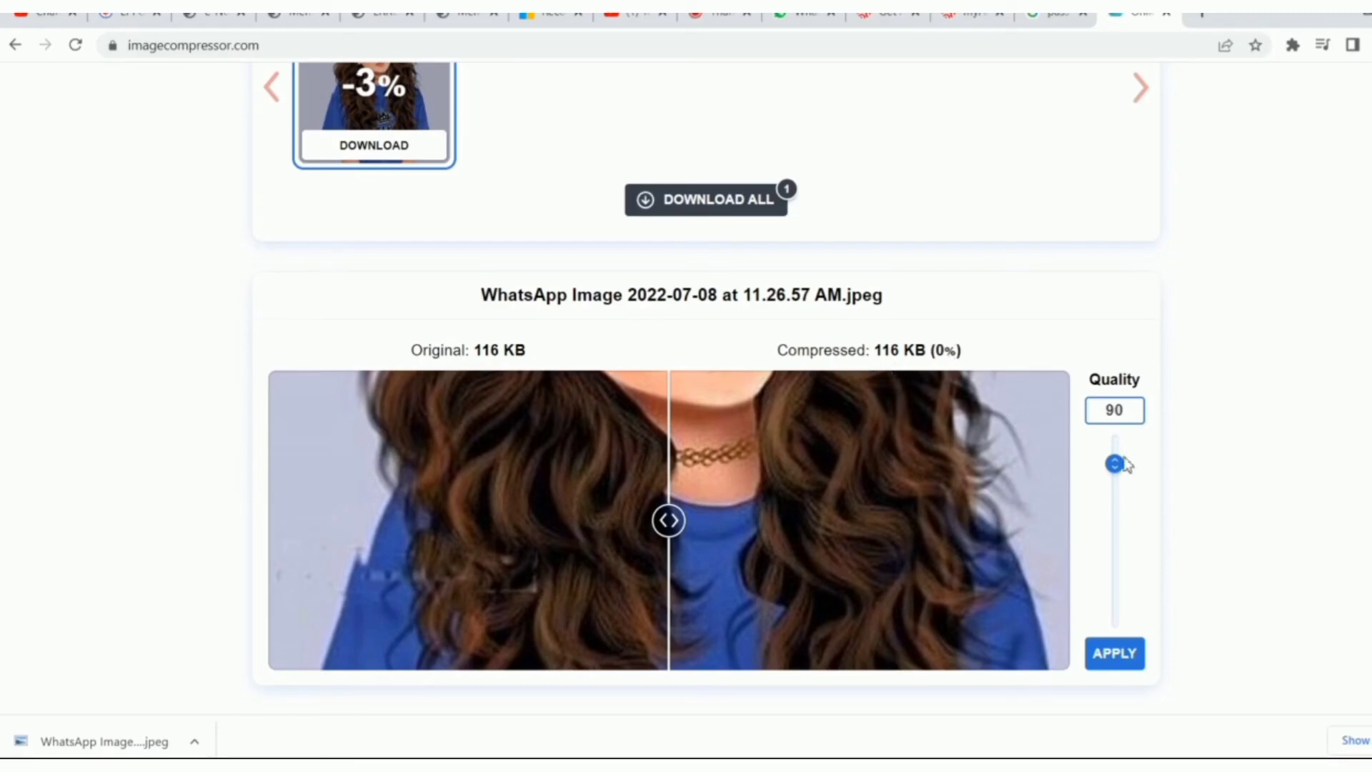
left_click_drag(1118, 472, 1119, 491)
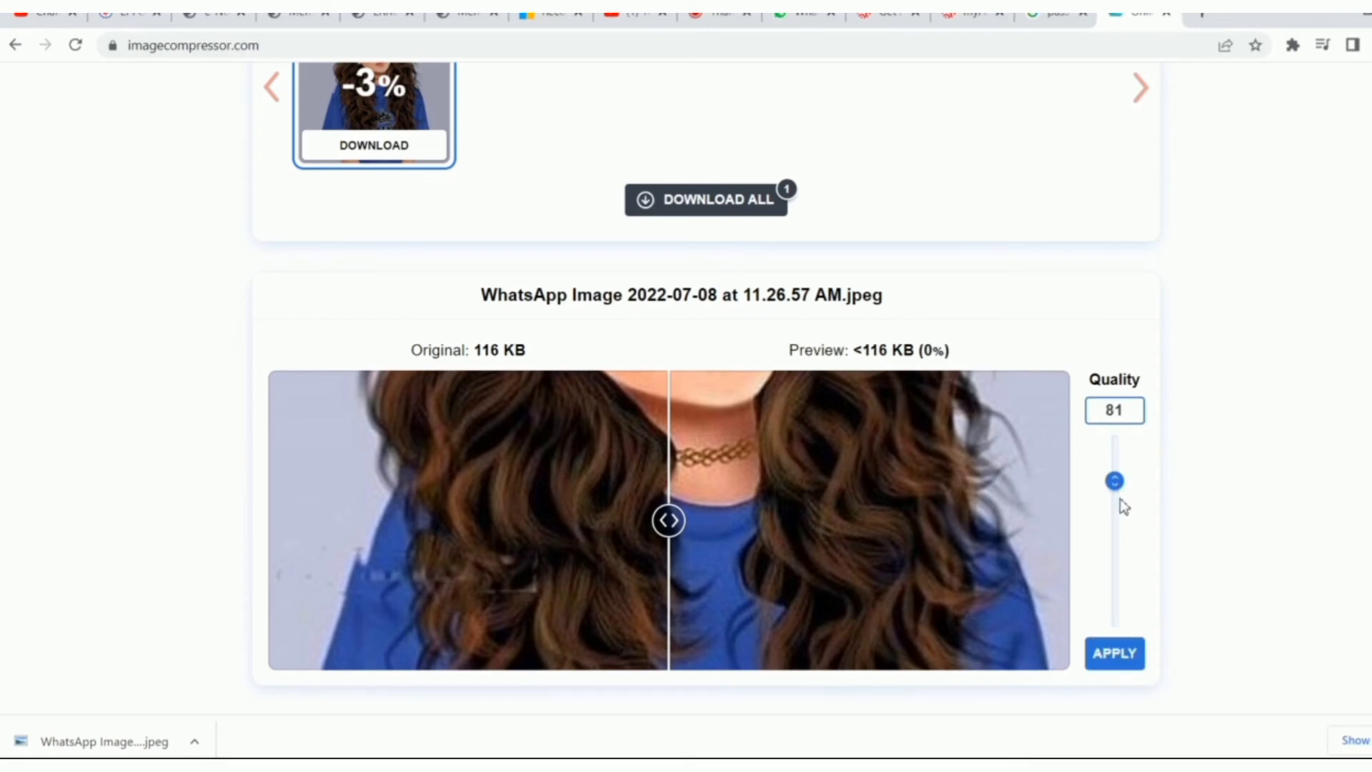
left_click_drag(1116, 490, 1118, 513)
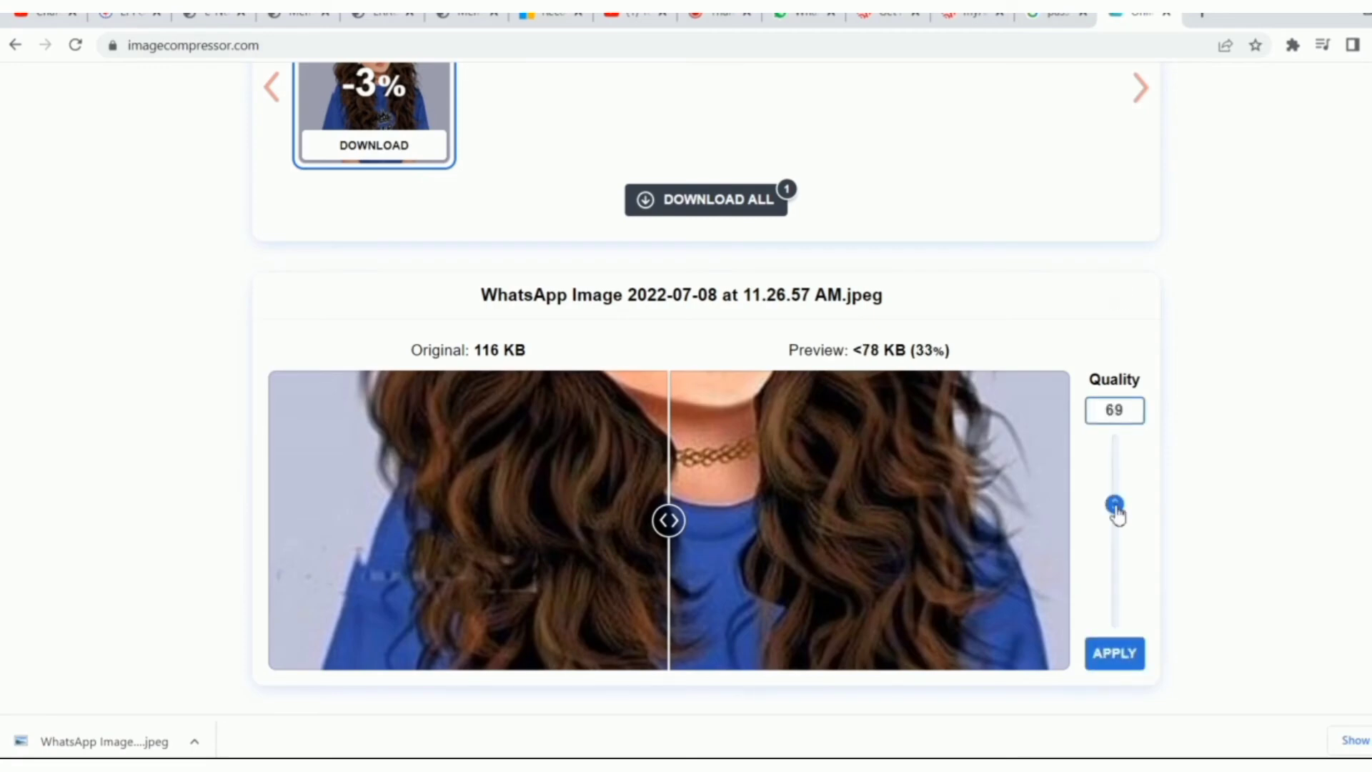
left_click_drag(1117, 513, 1118, 502)
left_click_drag(1118, 506, 1117, 499)
Step: Apply the quality-77 compression to get 97 KB and download the compressed photo
left_click(1117, 656)
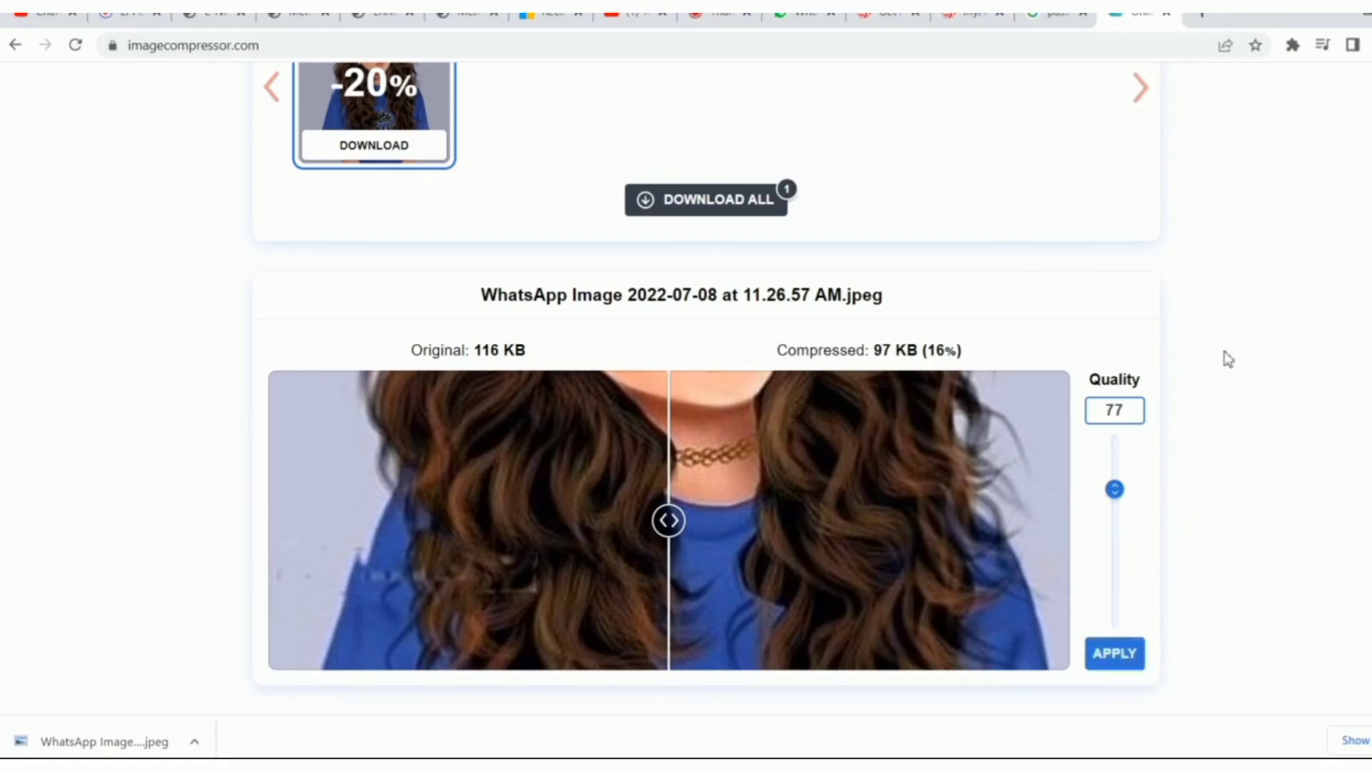
scroll(1227, 357, "up", 4)
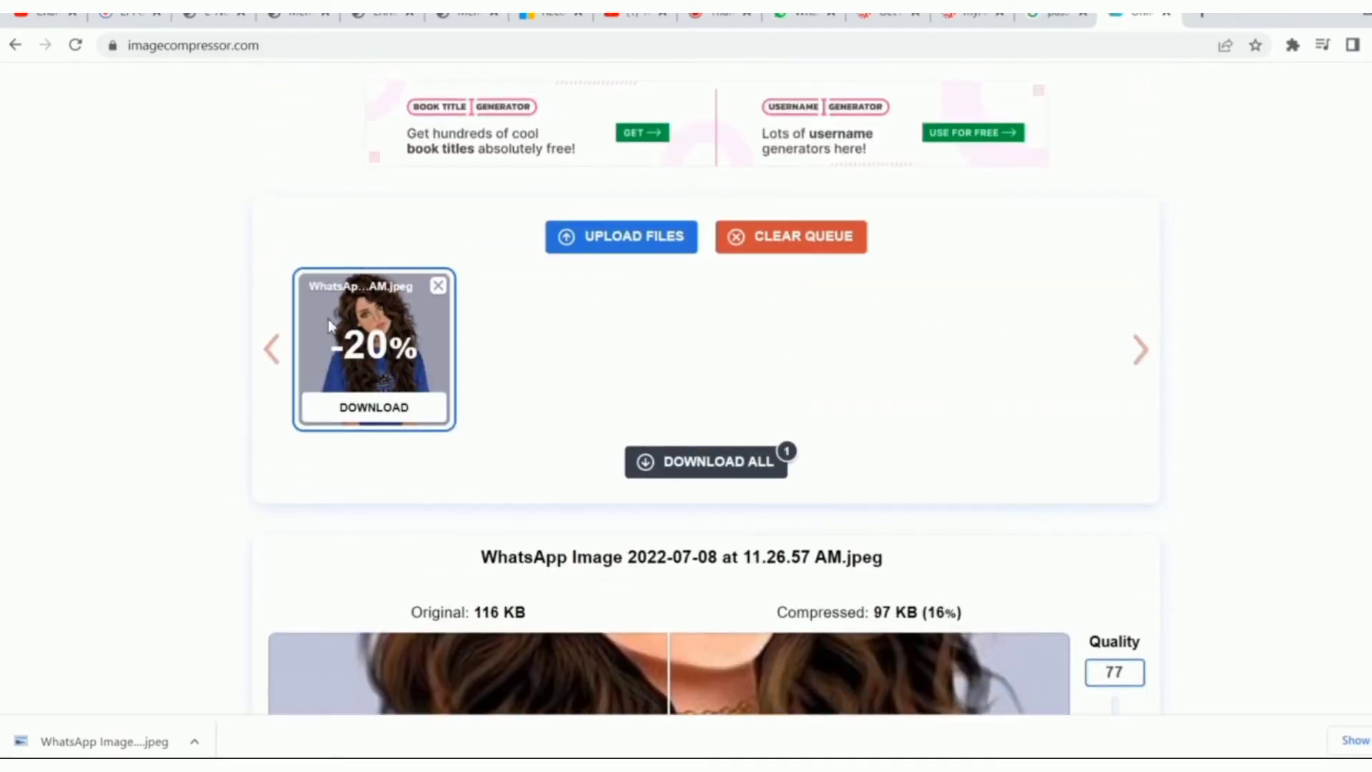
left_click(392, 418)
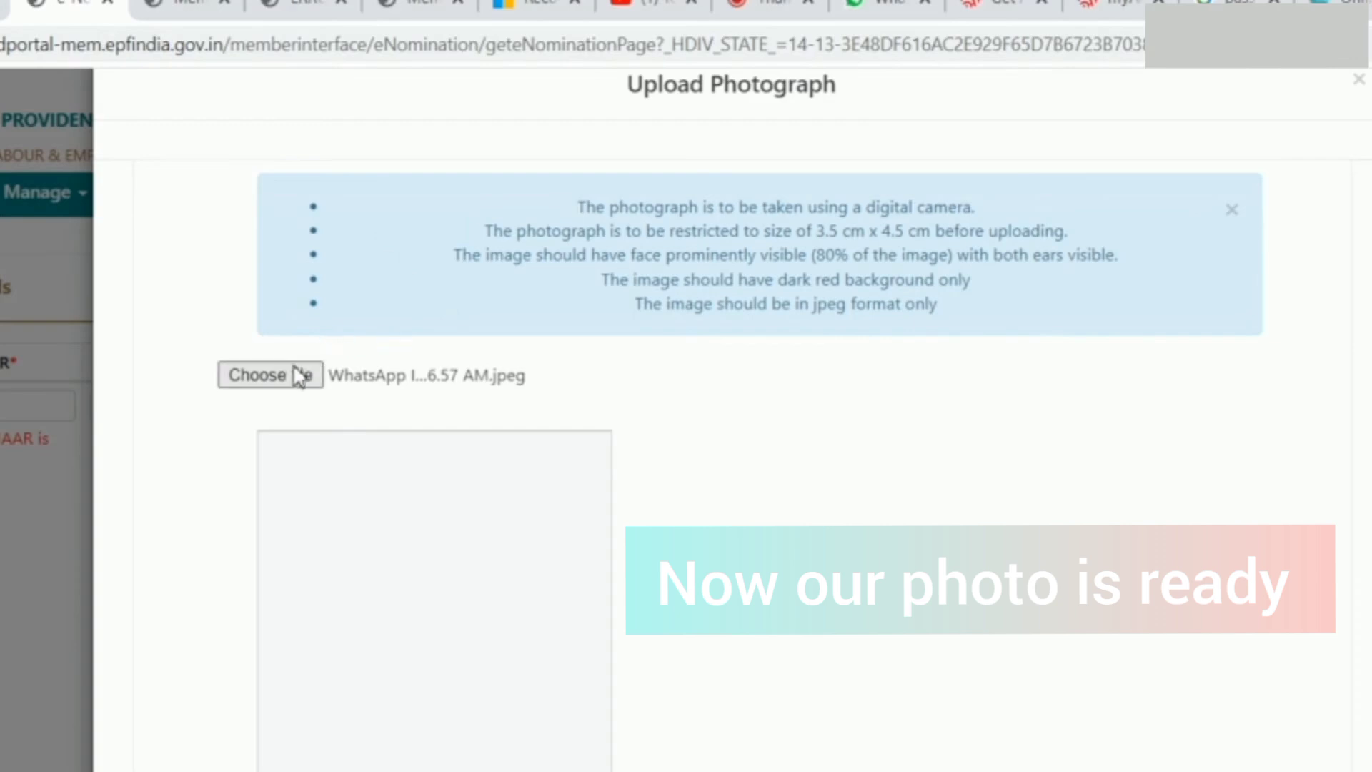
Step: Select the 93 KB 'WhatsApp Image 2022-07-08 at 11.26.57 AM-min' file from Downloads
left_click(300, 379)
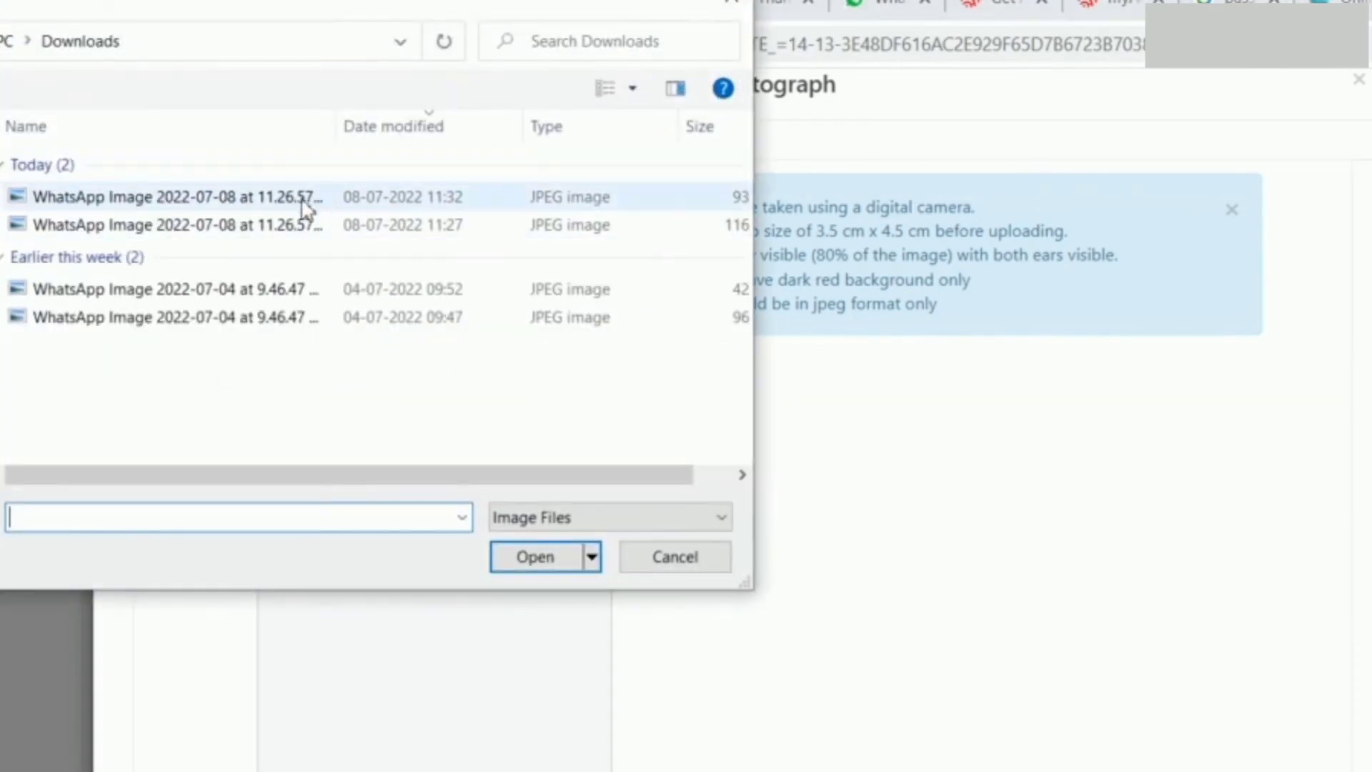
left_click(742, 475)
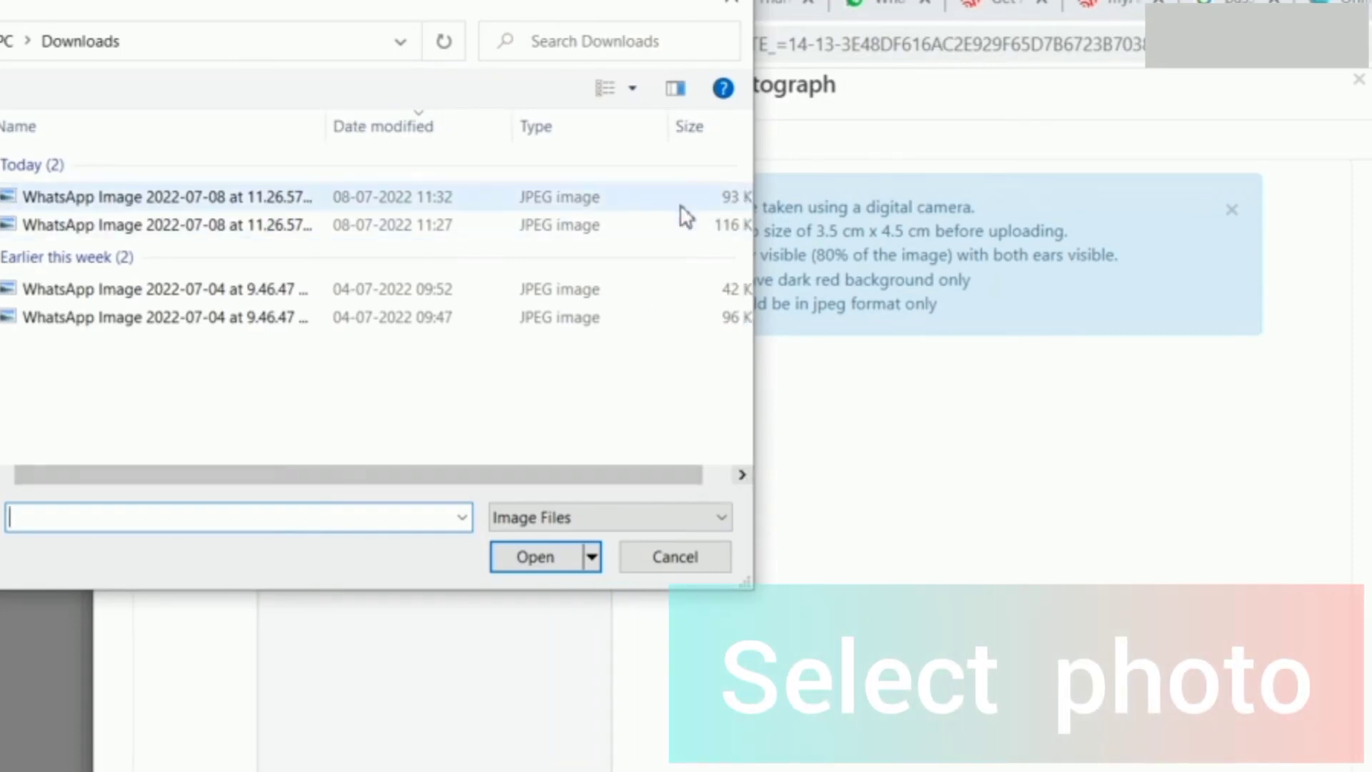
left_click(390, 199)
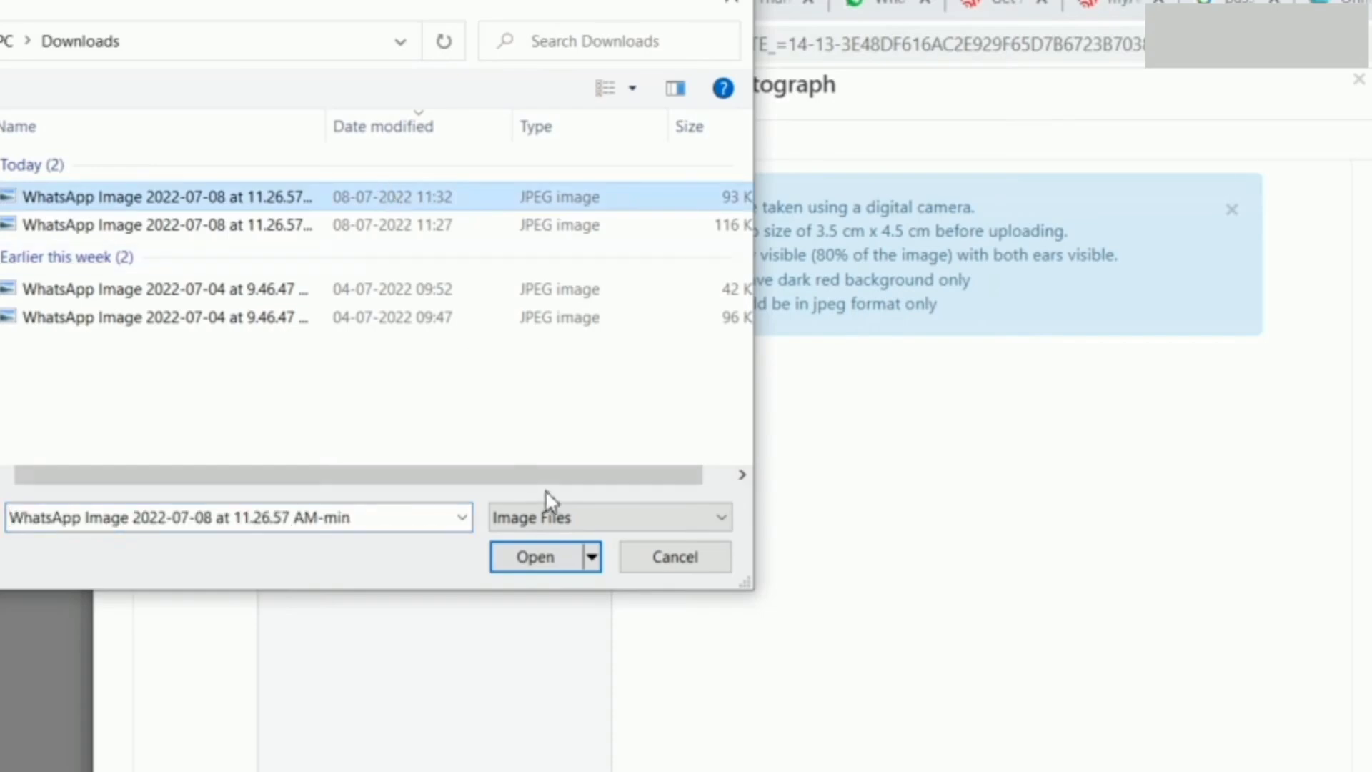
Step: Load the 'AM-min.jpeg' photo into Upload Photograph, view its cropped preview, then close the dialog
left_click(543, 558)
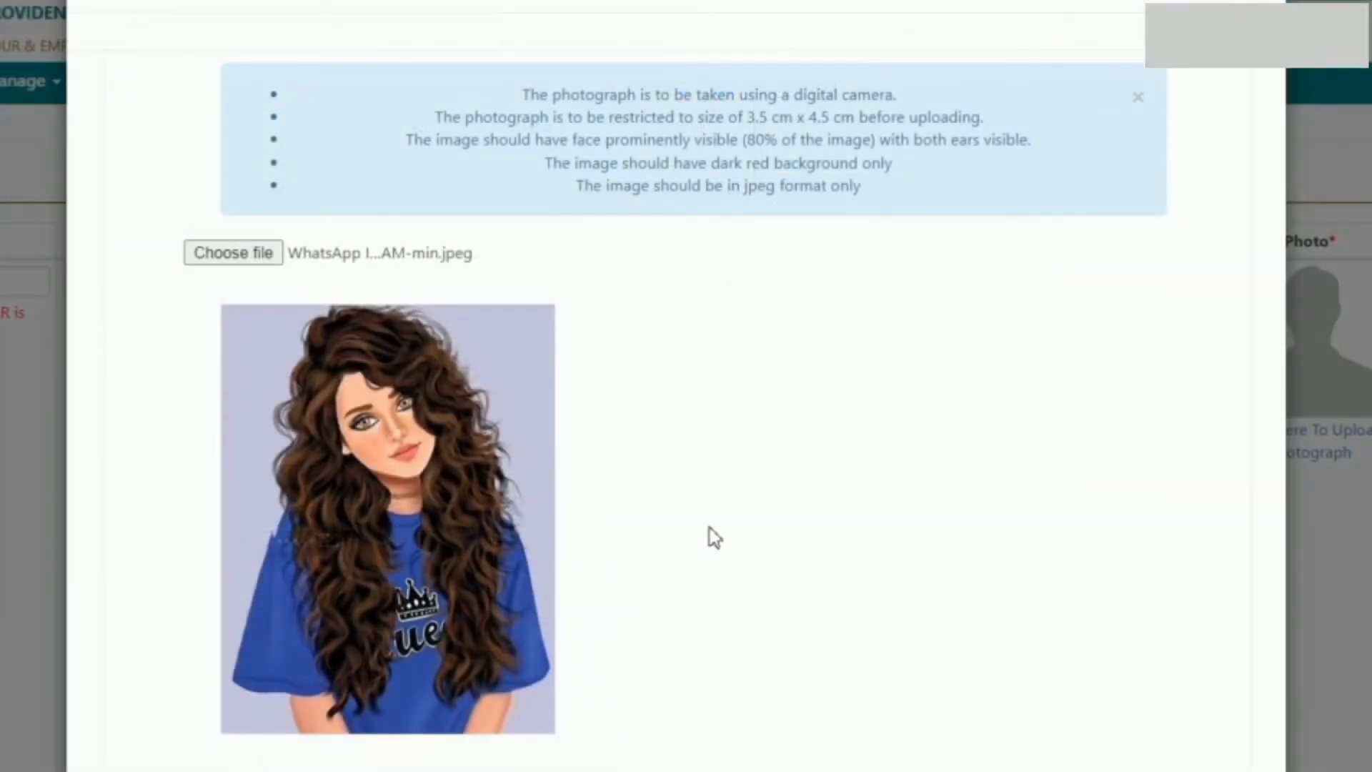
scroll(715, 537, "down", 3)
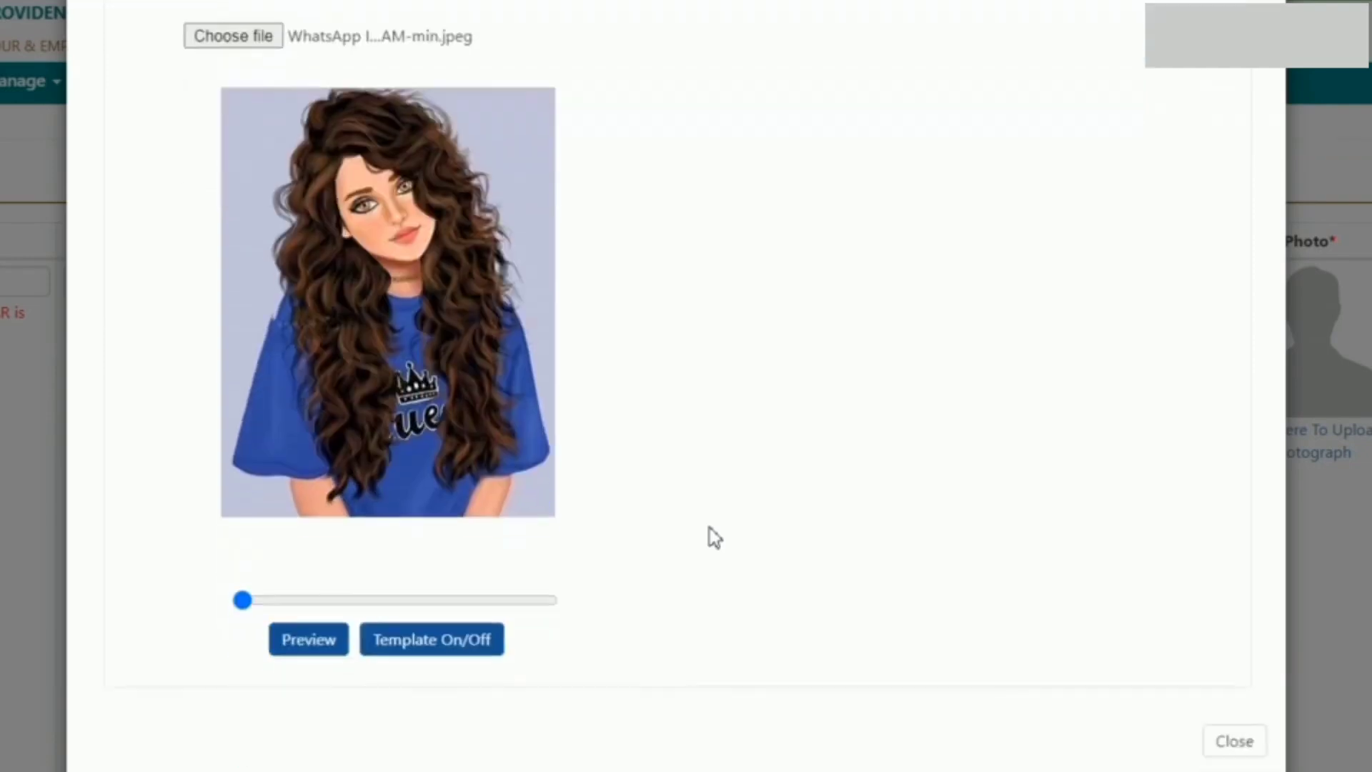
left_click(314, 654)
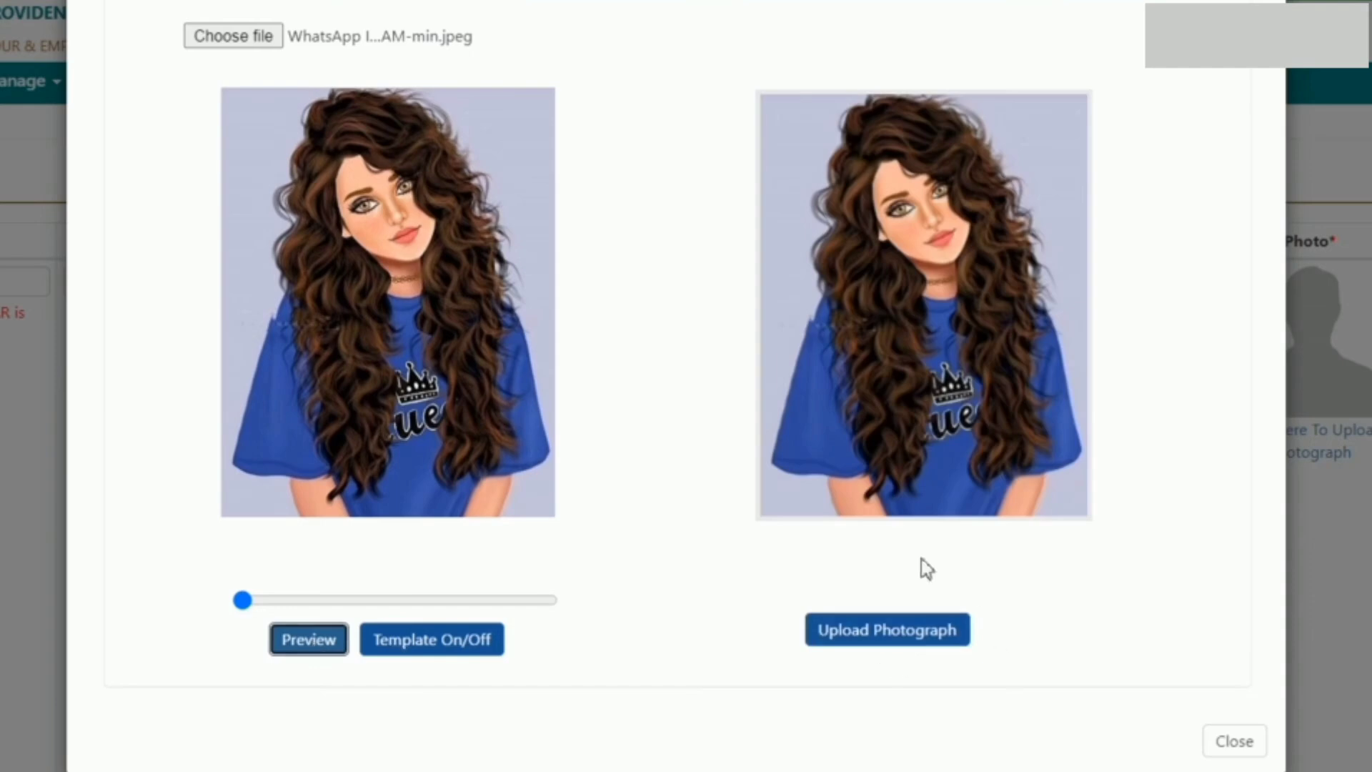
left_click(859, 632)
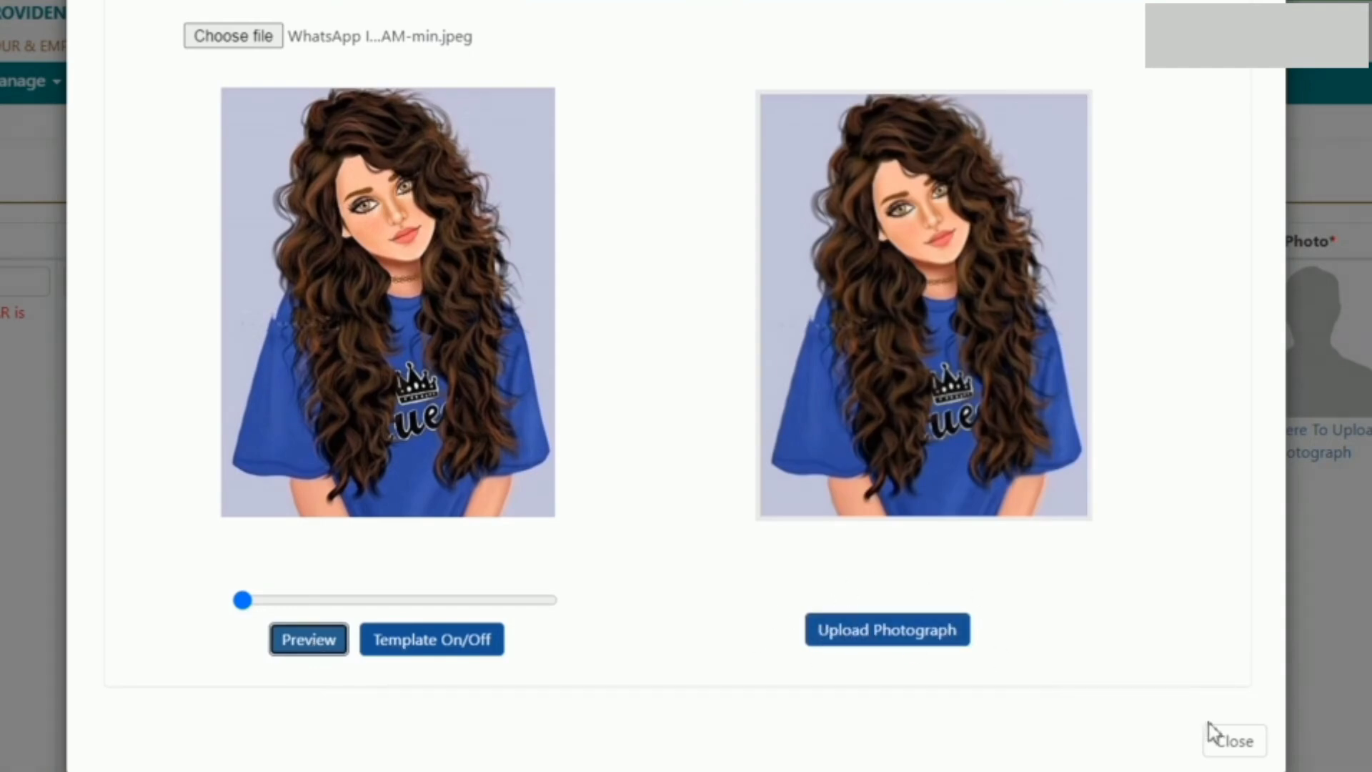